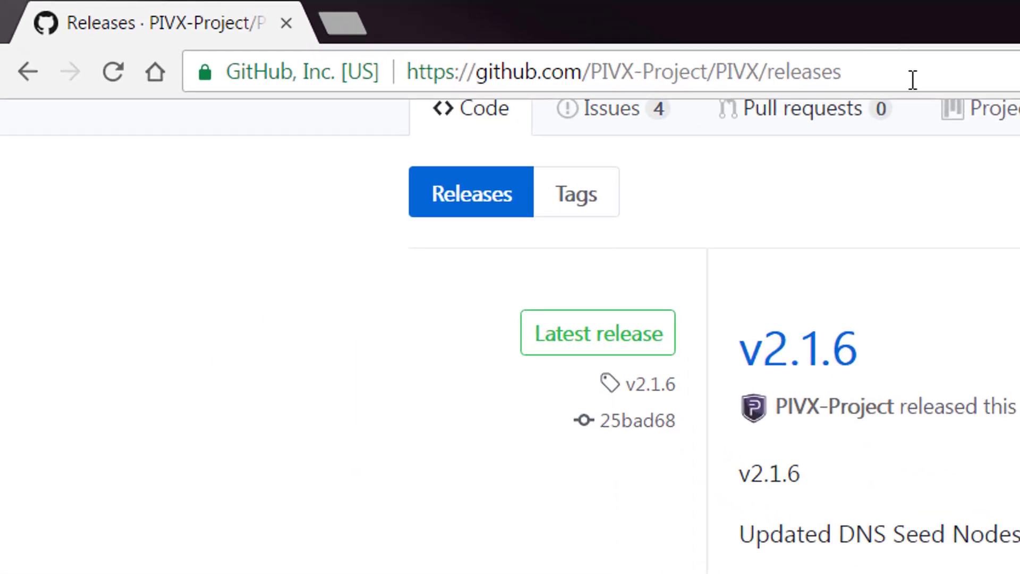
Step: Select the full address of the PIVX-Project releases page on GitHub
left_click_drag(841, 72, 326, 85)
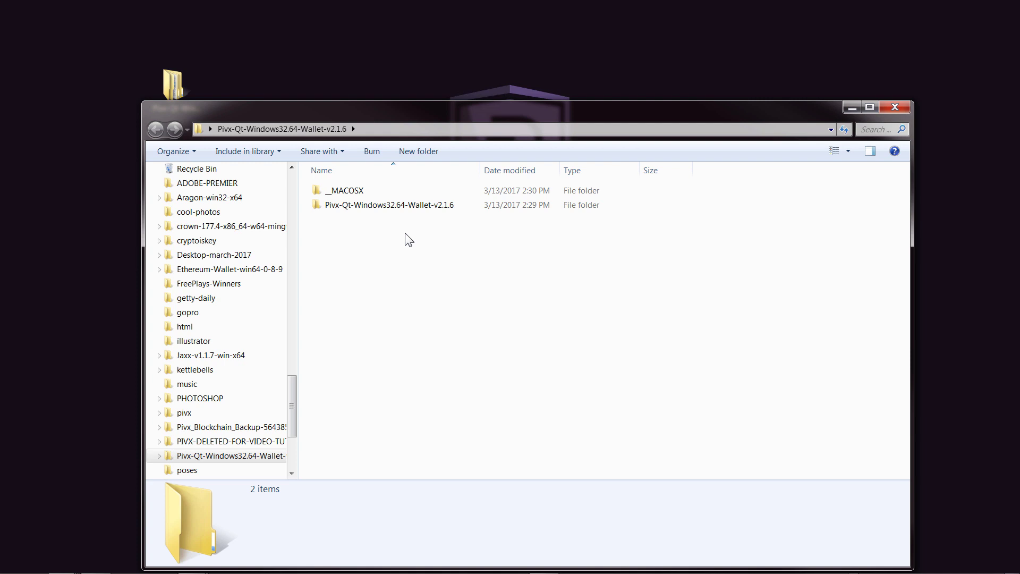
Step: Open the extracted wallet's Windows64 folder and launch pivx-2.1.6-win64-setup-unsigned.exe
left_click_drag(429, 112, 428, 72)
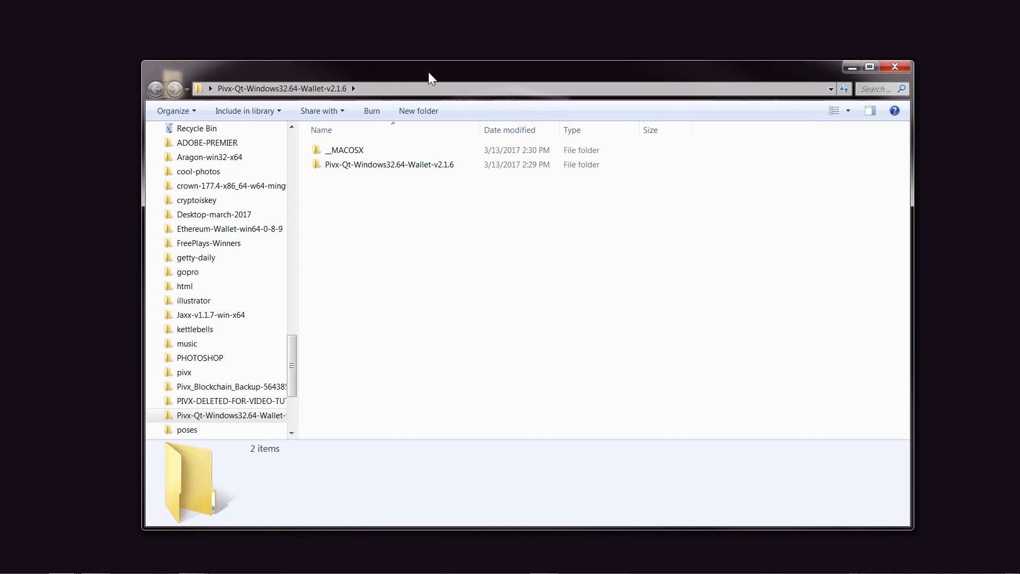
double_click(399, 165)
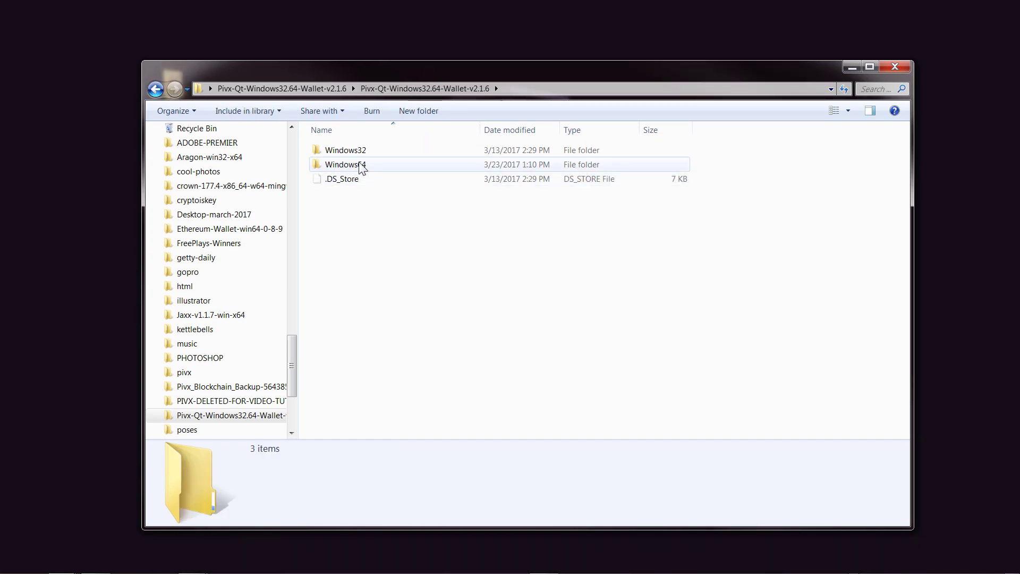
double_click(365, 168)
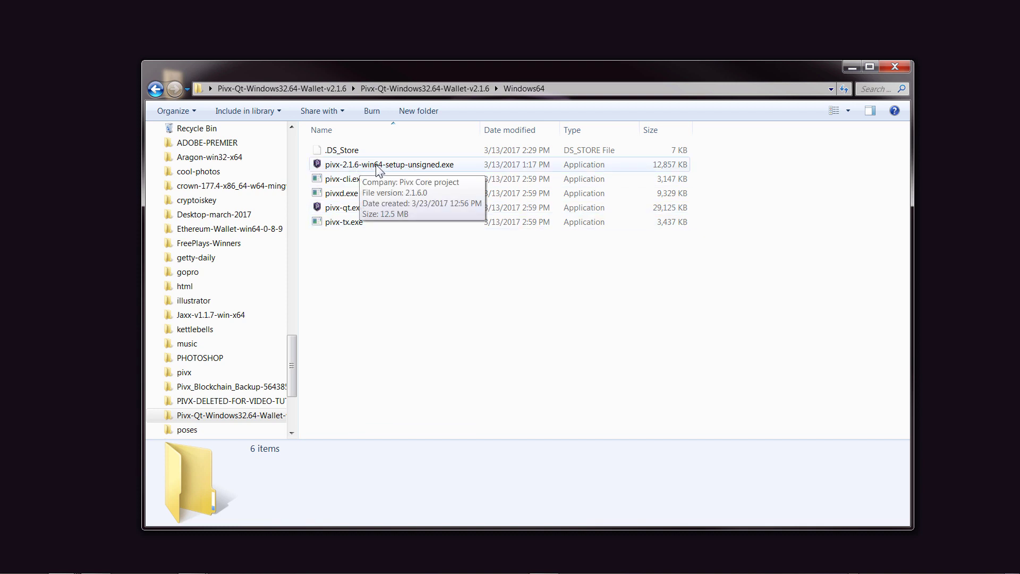
double_click(377, 169)
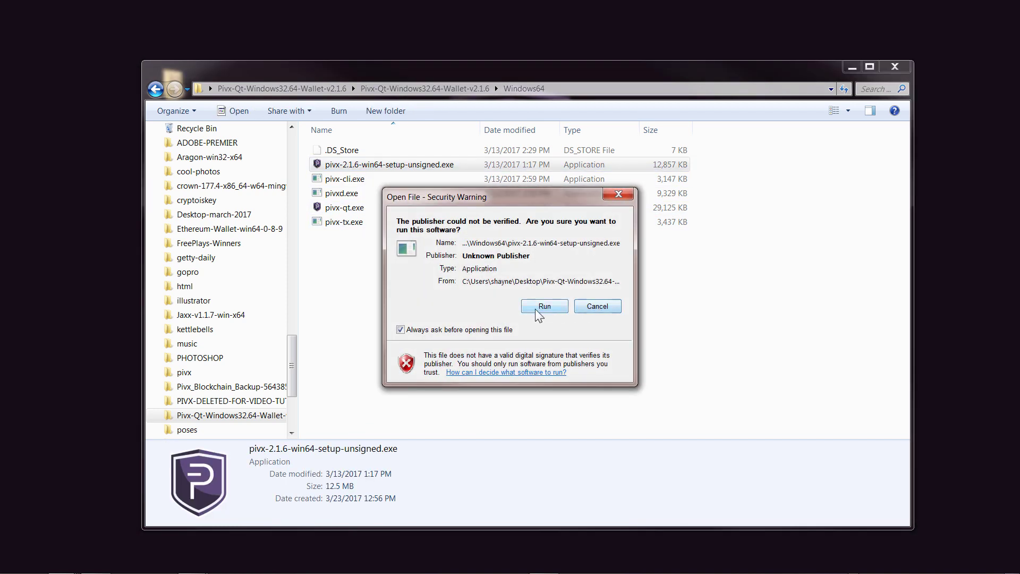
Step: Run the unsigned installer and install PIVX Core with the default folder and shortcuts, then launch it
left_click(538, 304)
left_click(581, 395)
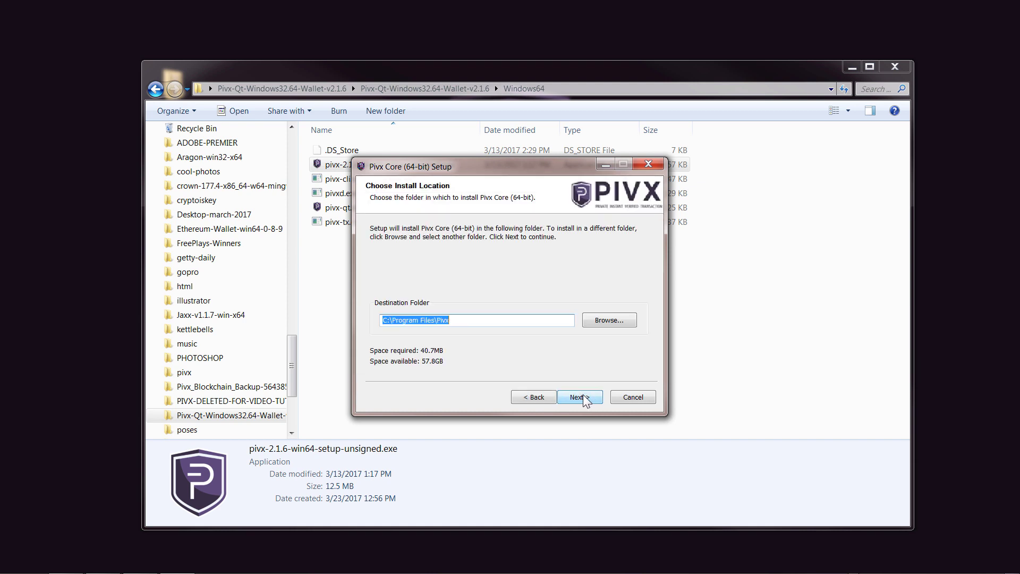
left_click(577, 399)
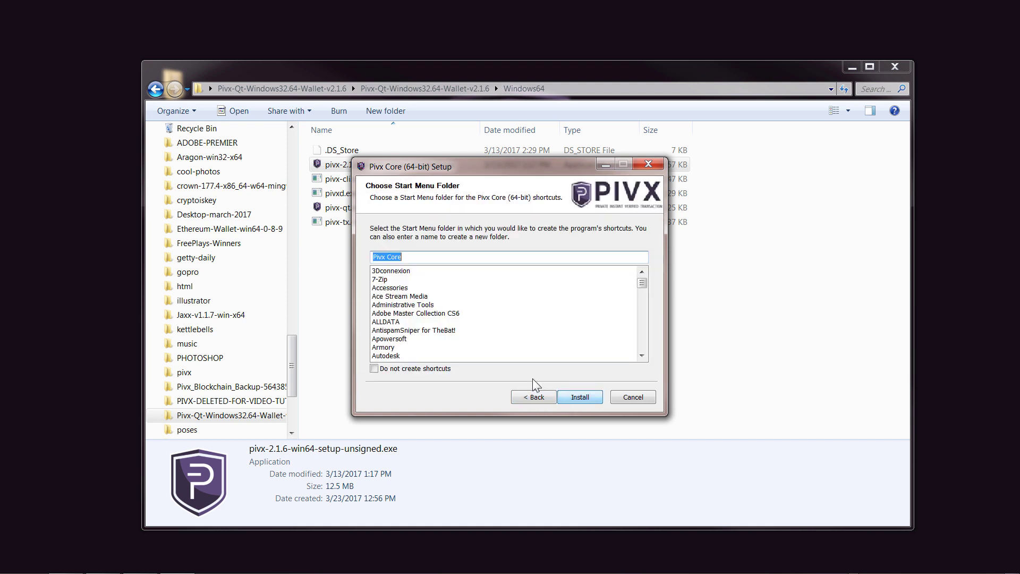
left_click(587, 400)
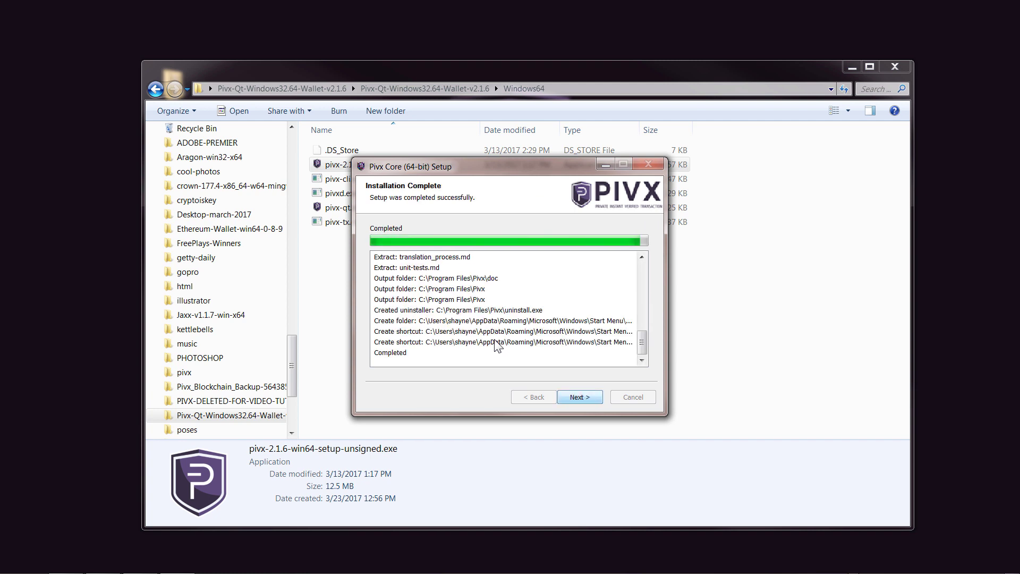
left_click(579, 397)
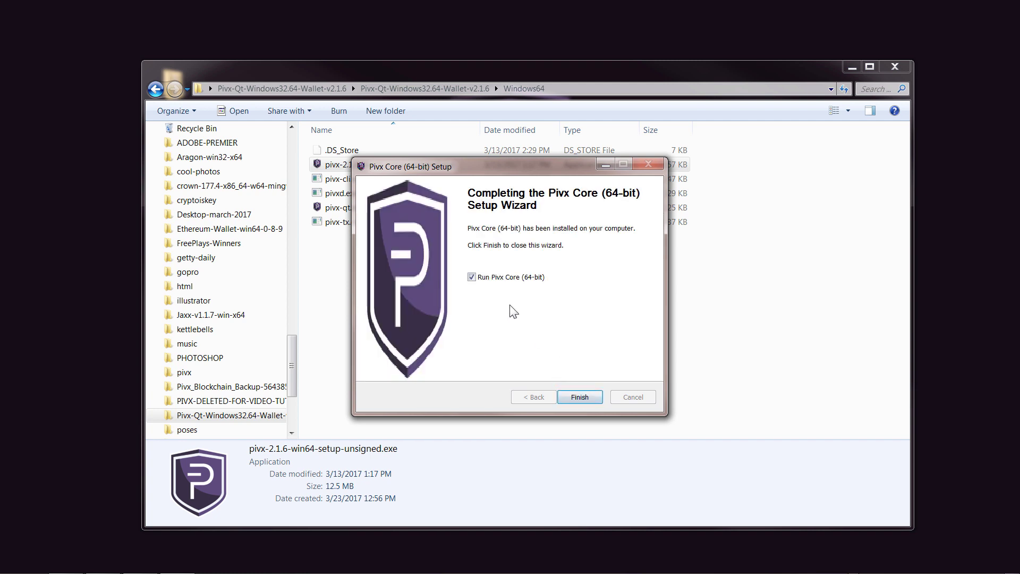
left_click(566, 396)
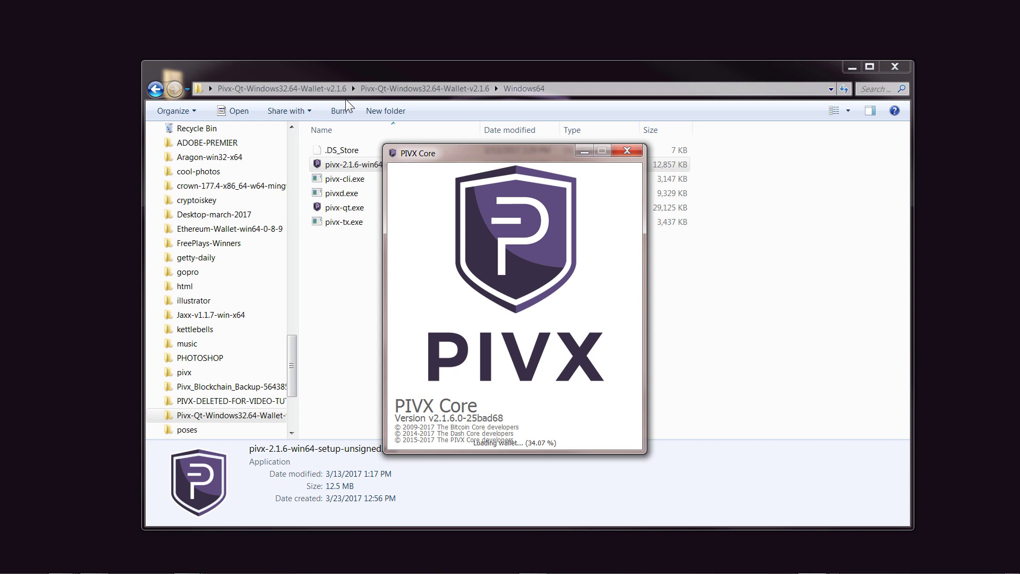
Step: Close the wallet files folder, then close the newly opened PIVX Core wallet
left_click(852, 67)
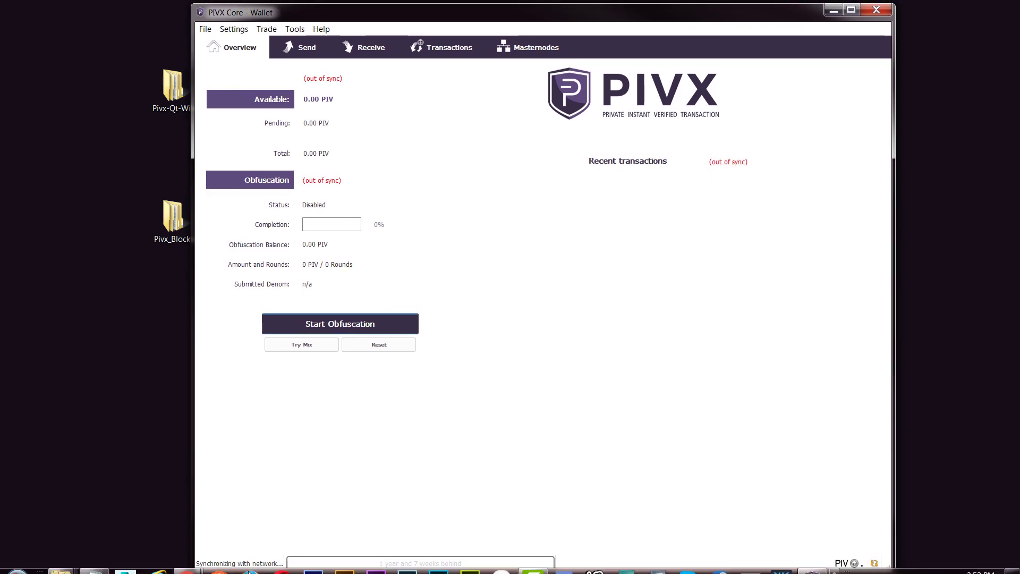
left_click_drag(515, 5, 515, 2)
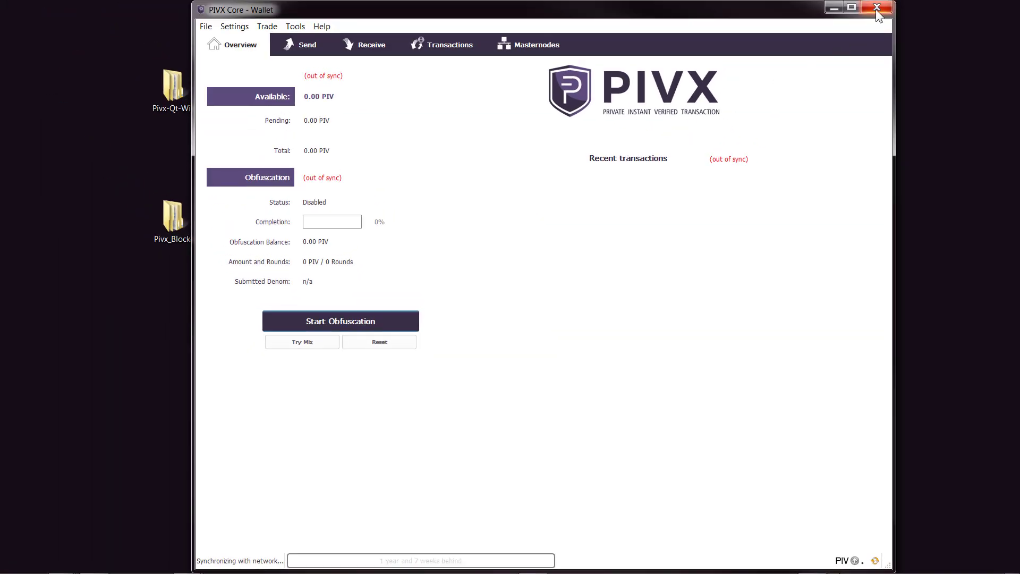
left_click(877, 8)
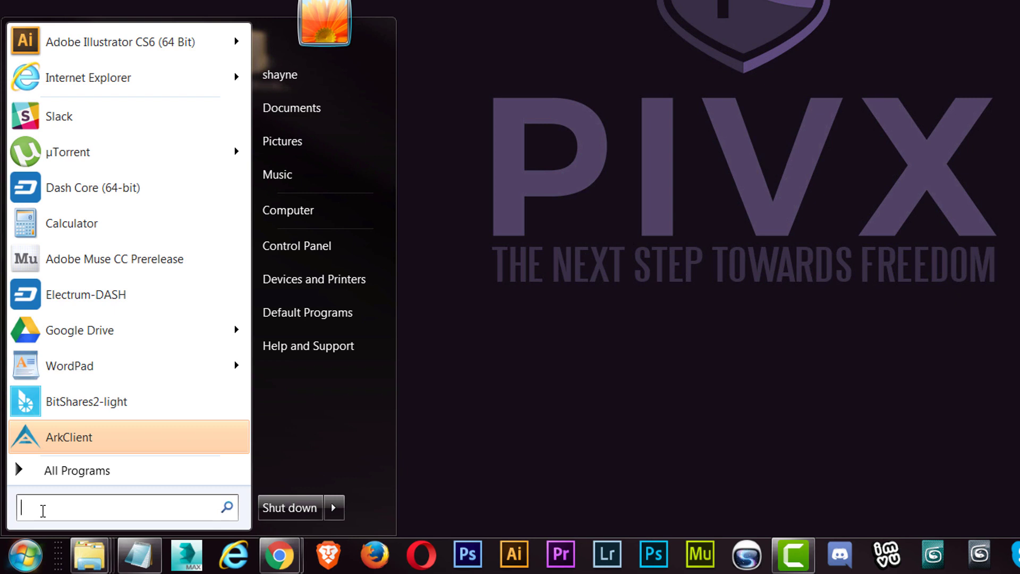
Step: Search the Start menu for %appdata%/pivx, edit the query, then return to the plain Start menu
type("%")
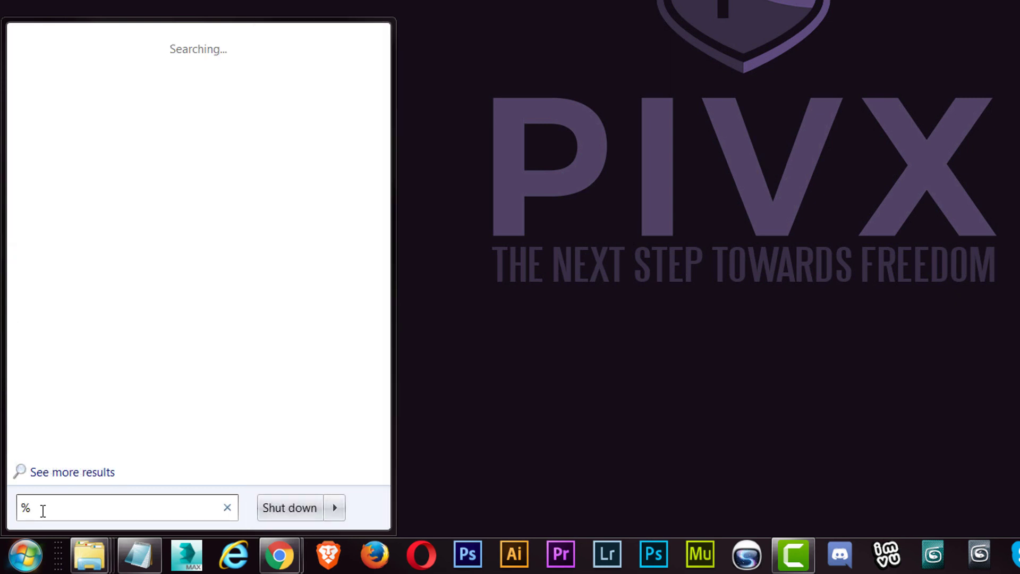
type("appdata%")
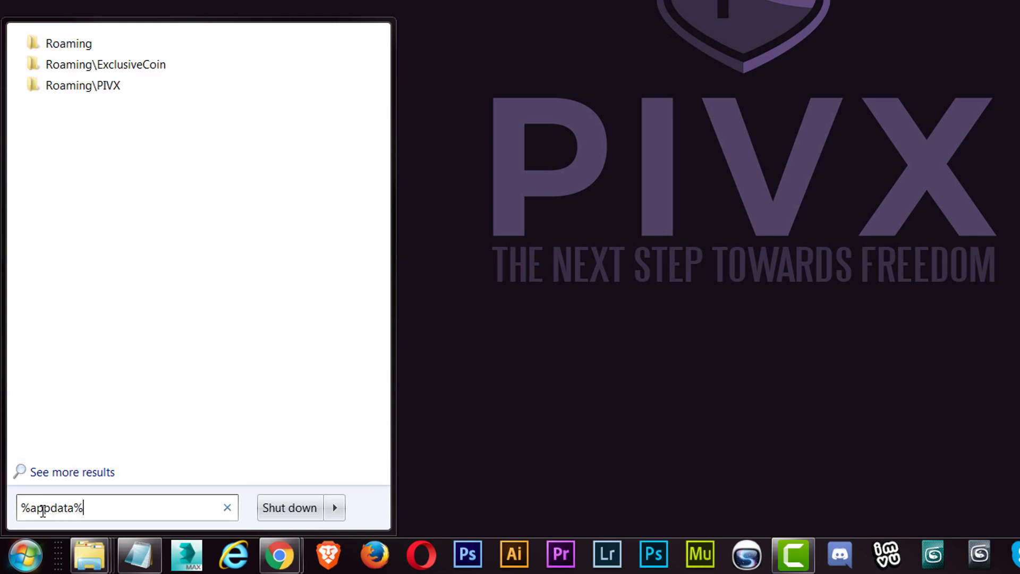
type("/")
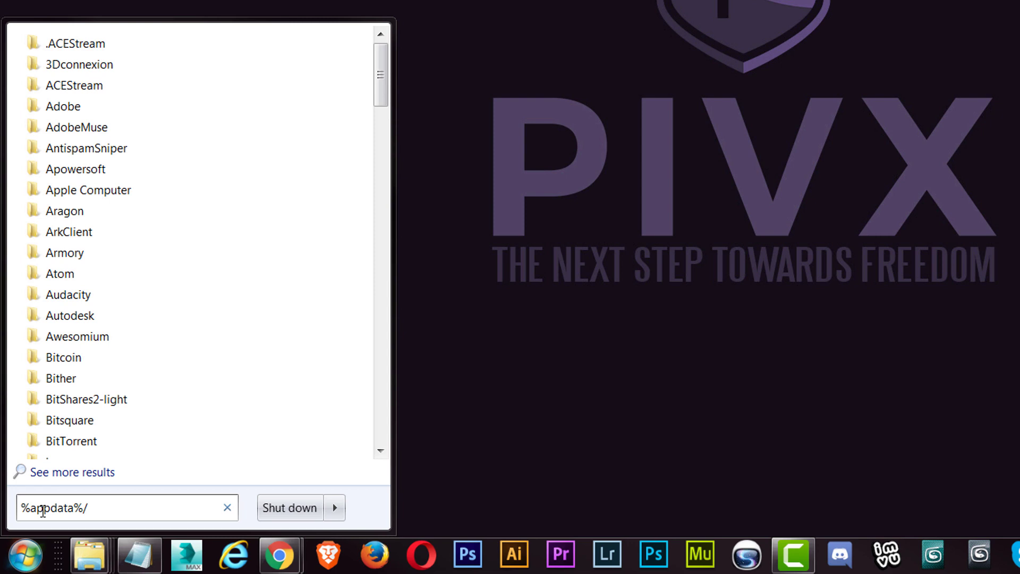
type("pivx")
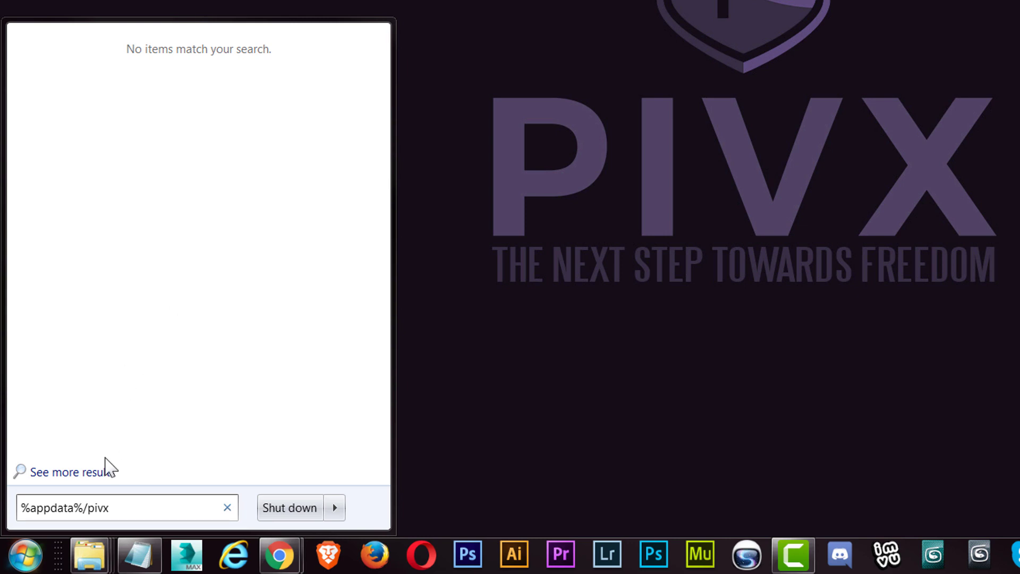
double_click(103, 501)
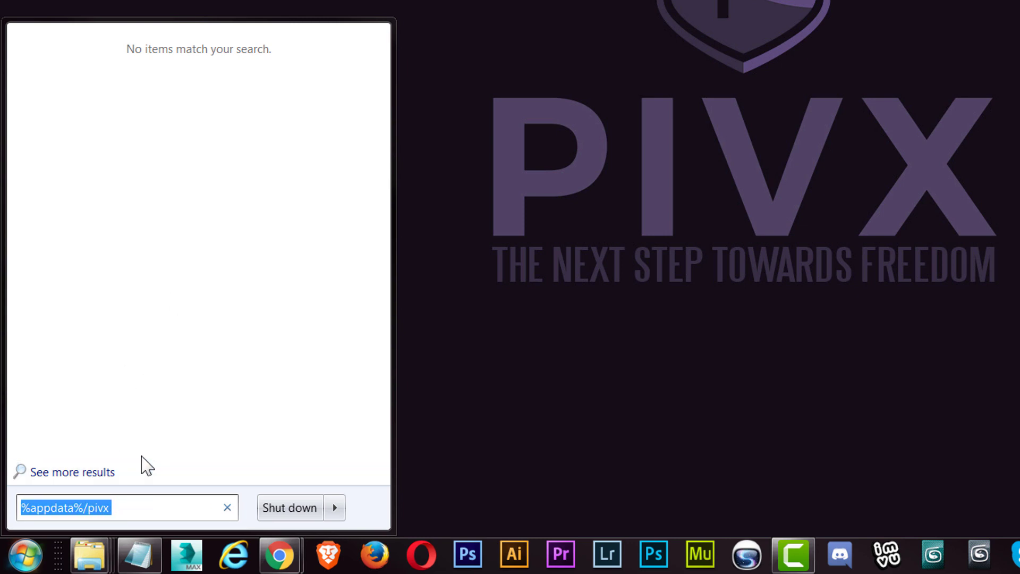
left_click(113, 507)
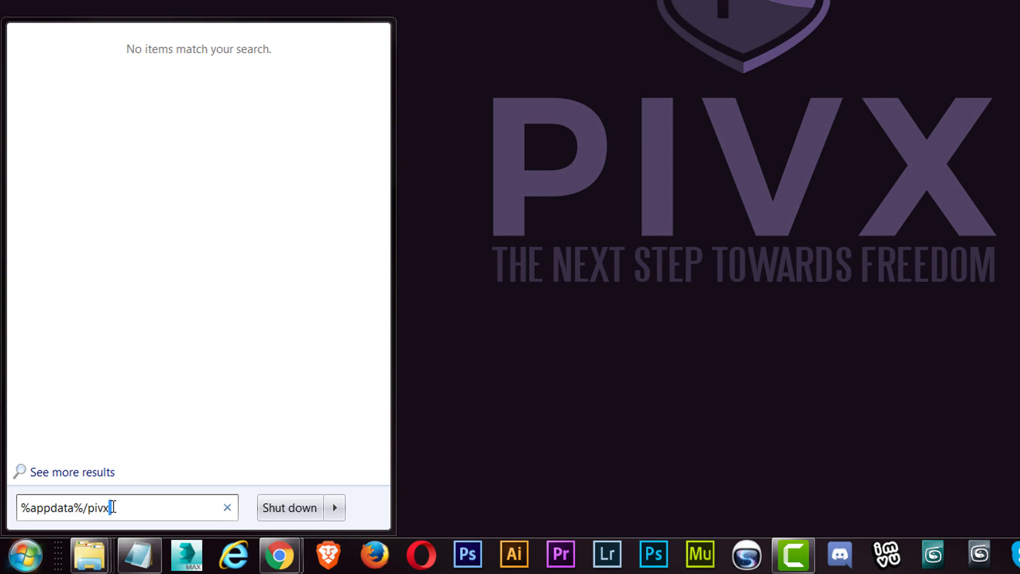
left_click_drag(114, 507, 88, 507)
type("P")
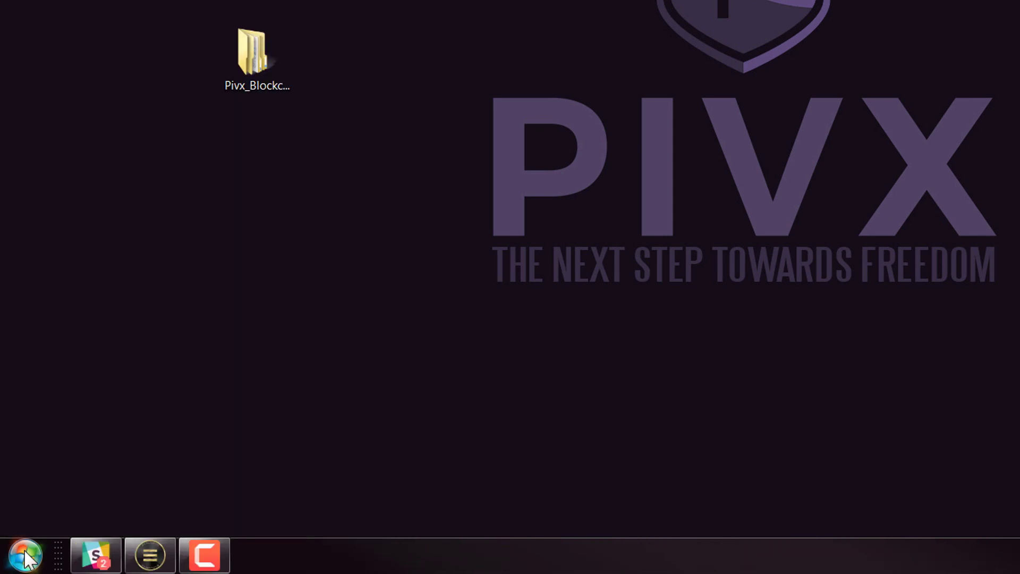
left_click(25, 555)
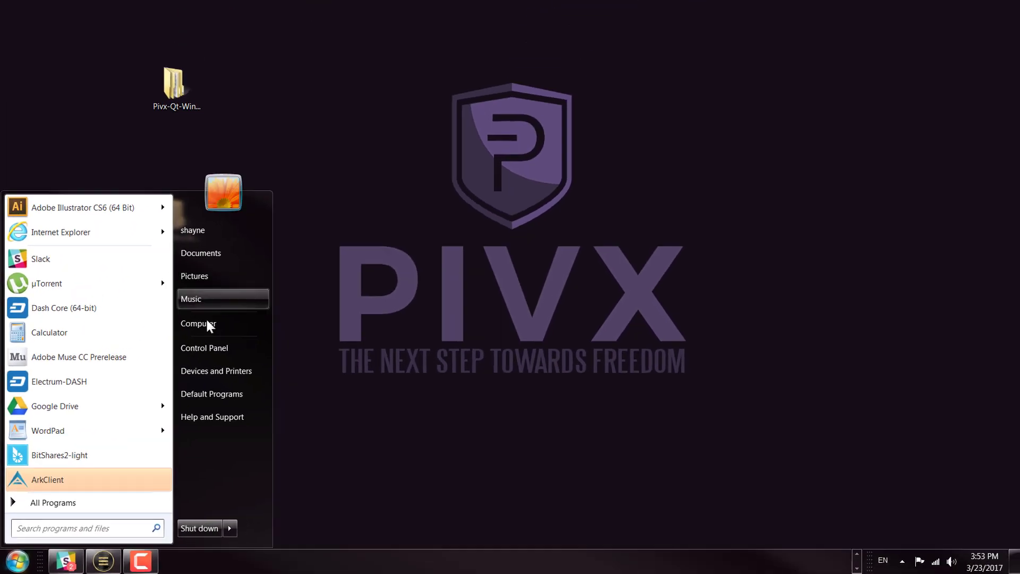
Step: Browse from Local Disk (C:) through Users, AppData and Roaming into the PIVX data folder
left_click(298, 211)
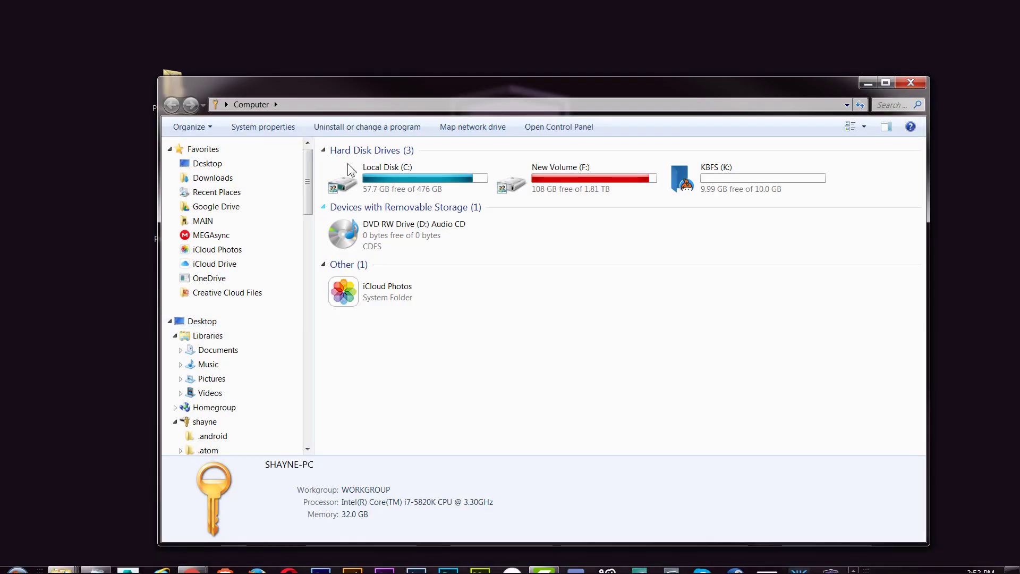
double_click(378, 171)
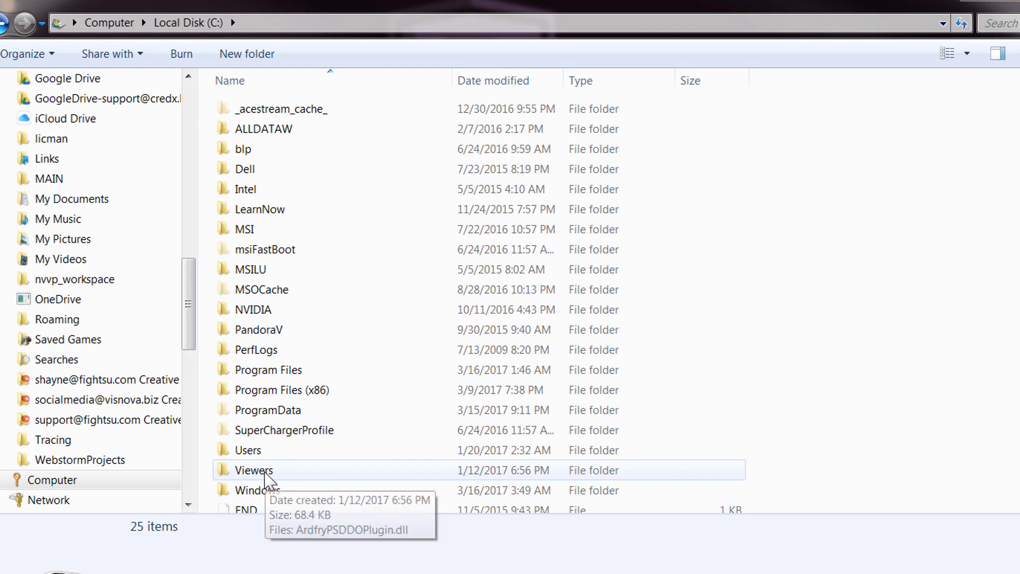
double_click(268, 451)
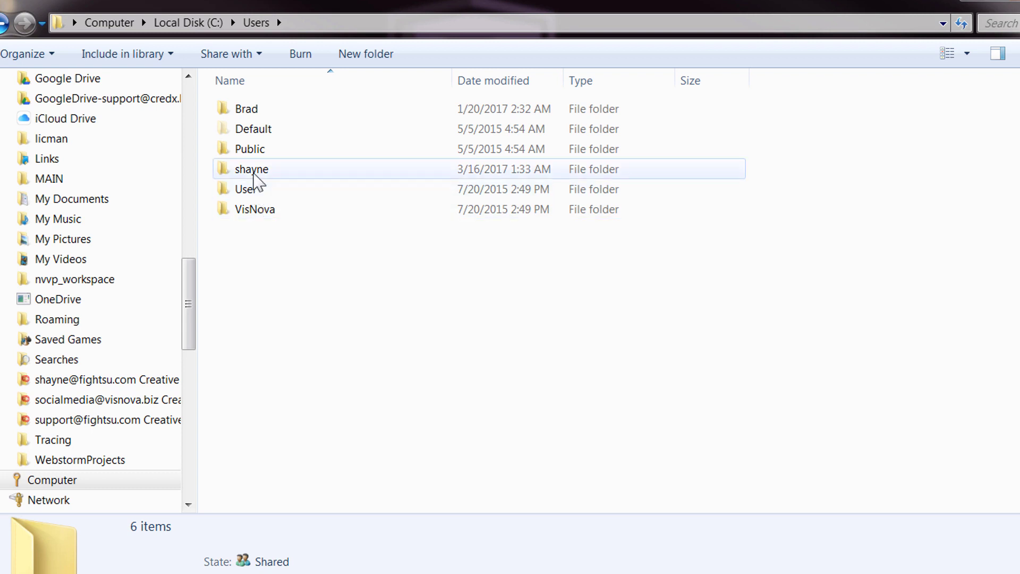
double_click(252, 170)
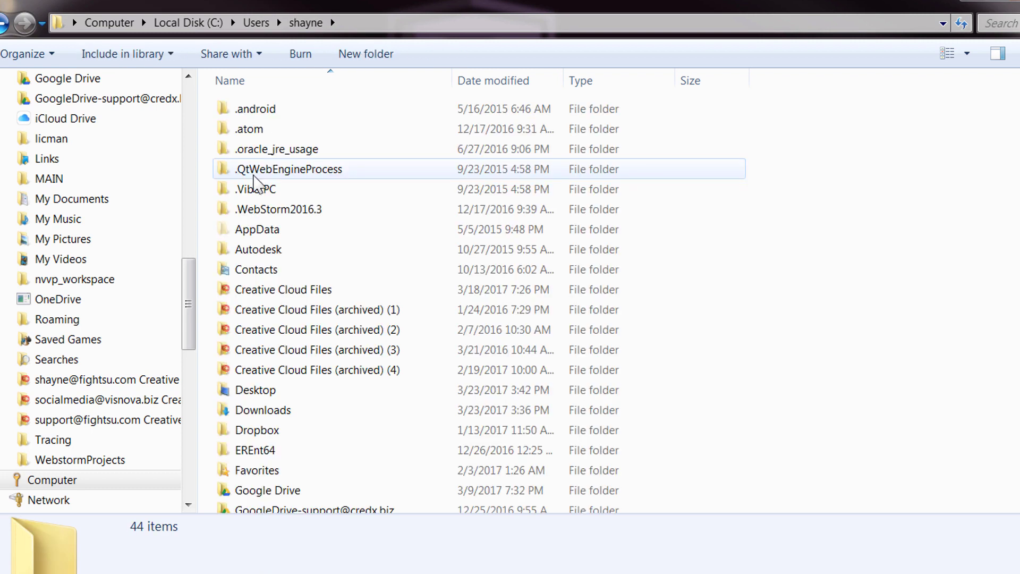
double_click(261, 229)
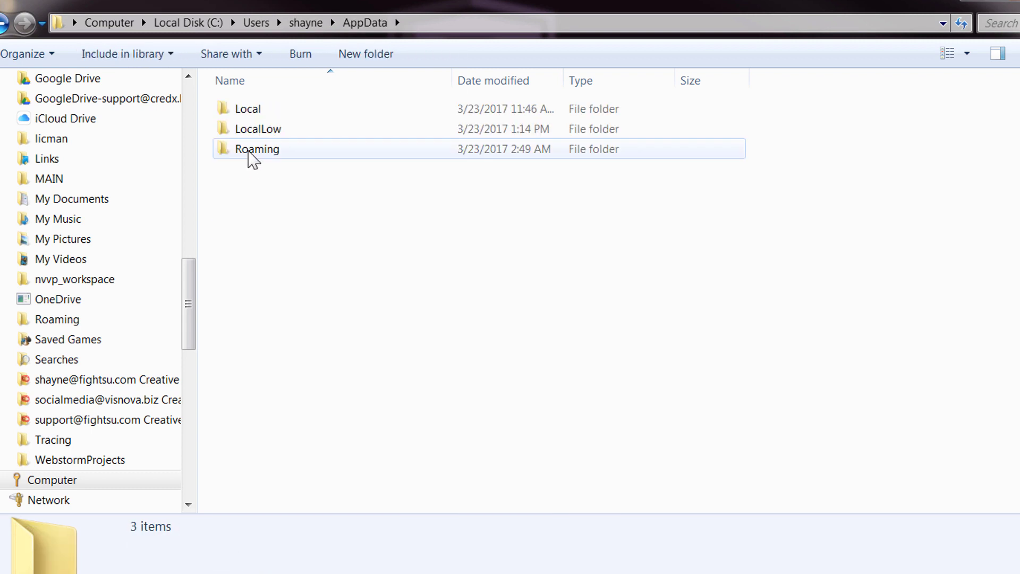
double_click(249, 152)
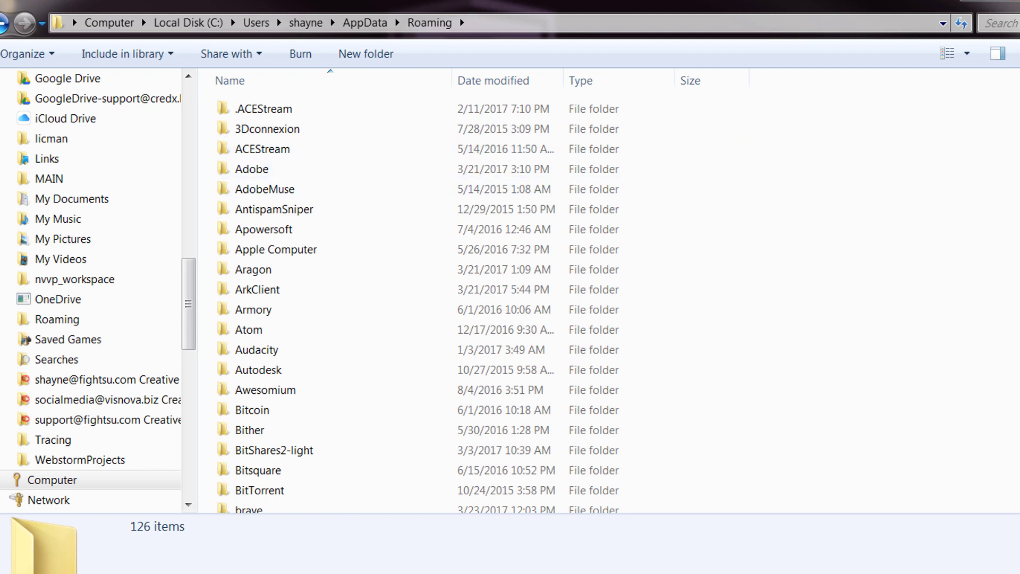
scroll(558, 298, "down", 14)
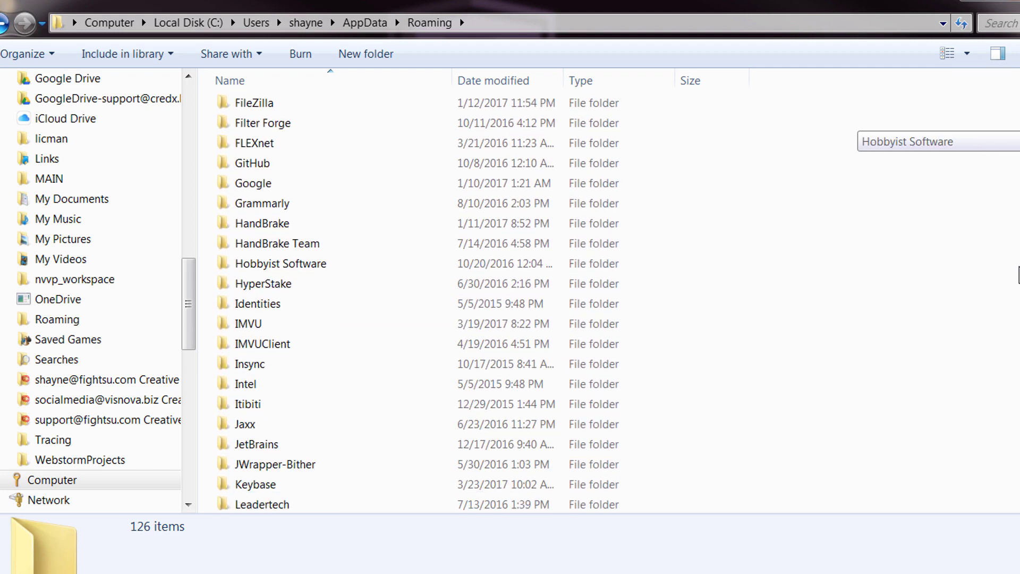
left_click_drag(1018, 275, 1010, 367)
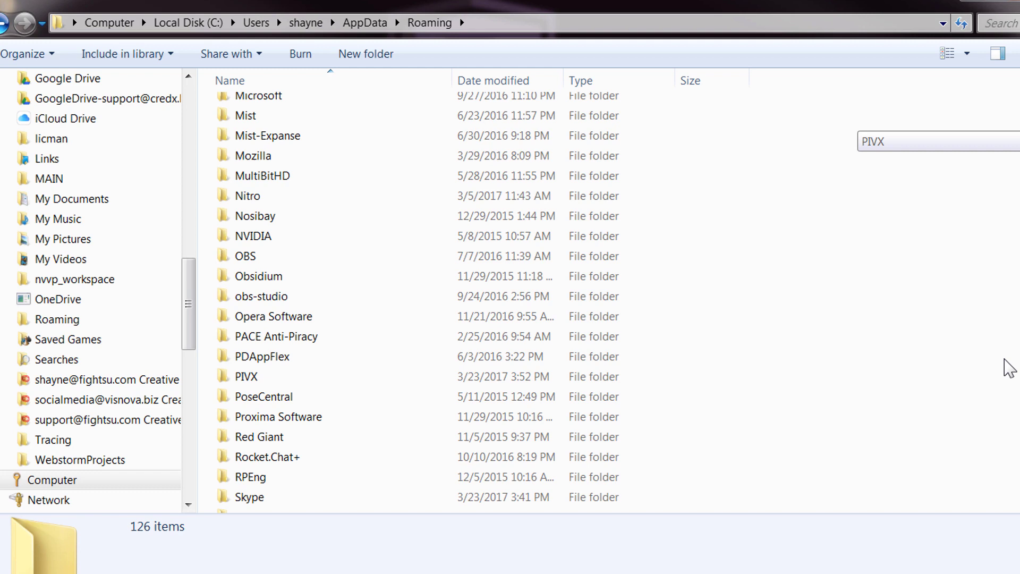
double_click(243, 378)
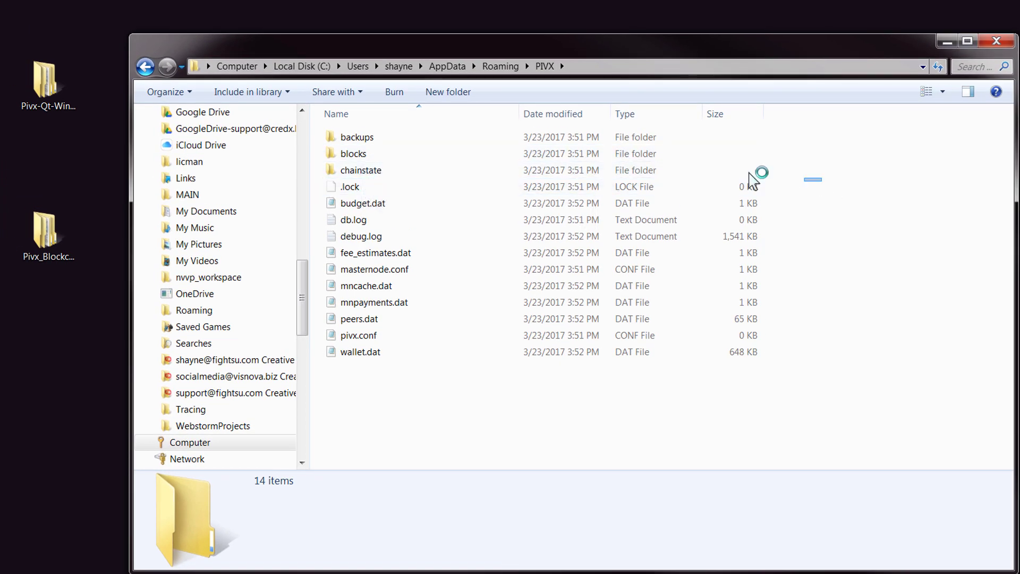
Step: Select the blocks and chainstate folders and delete them
left_click_drag(818, 183, 329, 154)
left_click(340, 158)
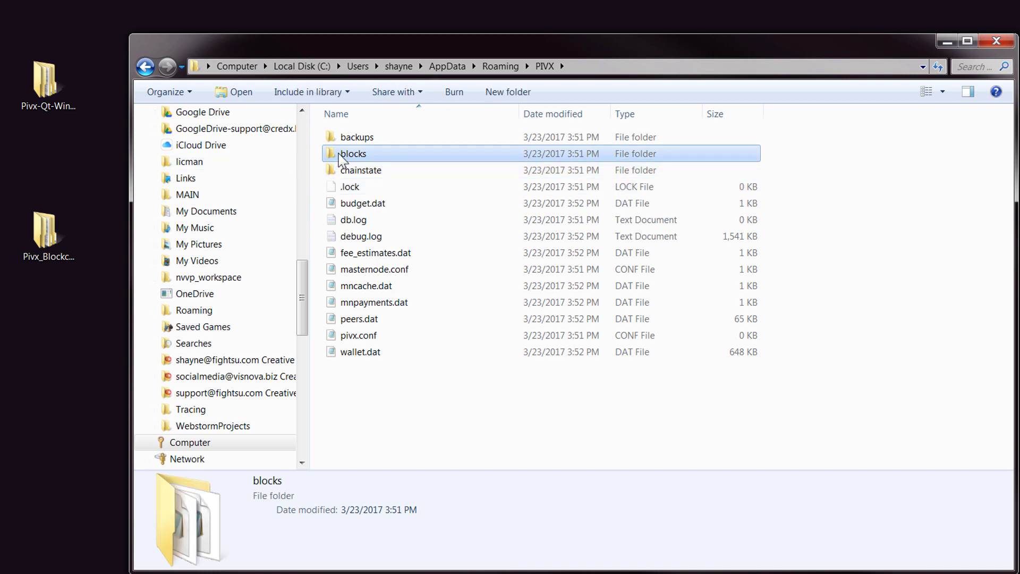
left_click(344, 170, "ctrl")
right_click(344, 171)
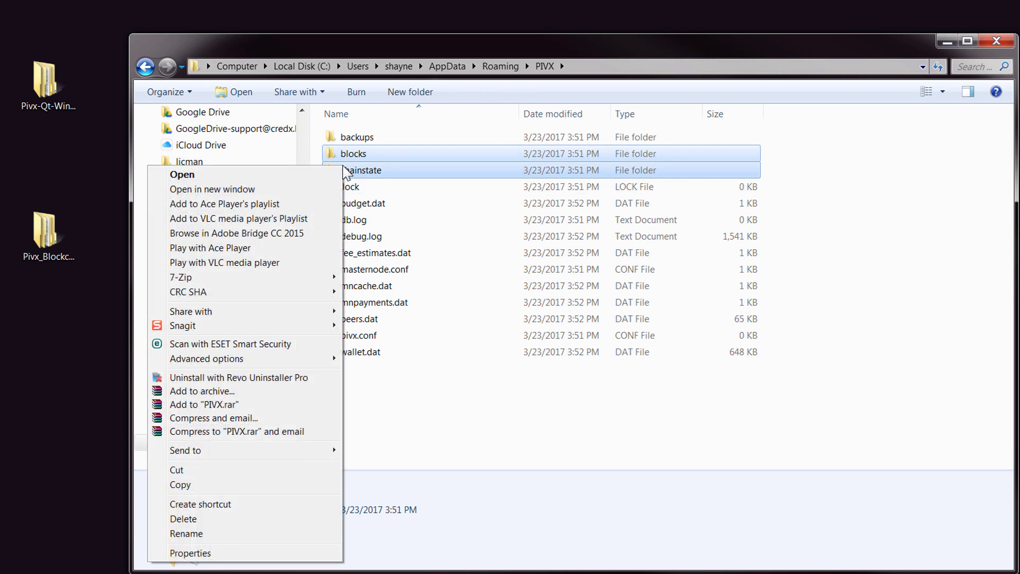
left_click(227, 521)
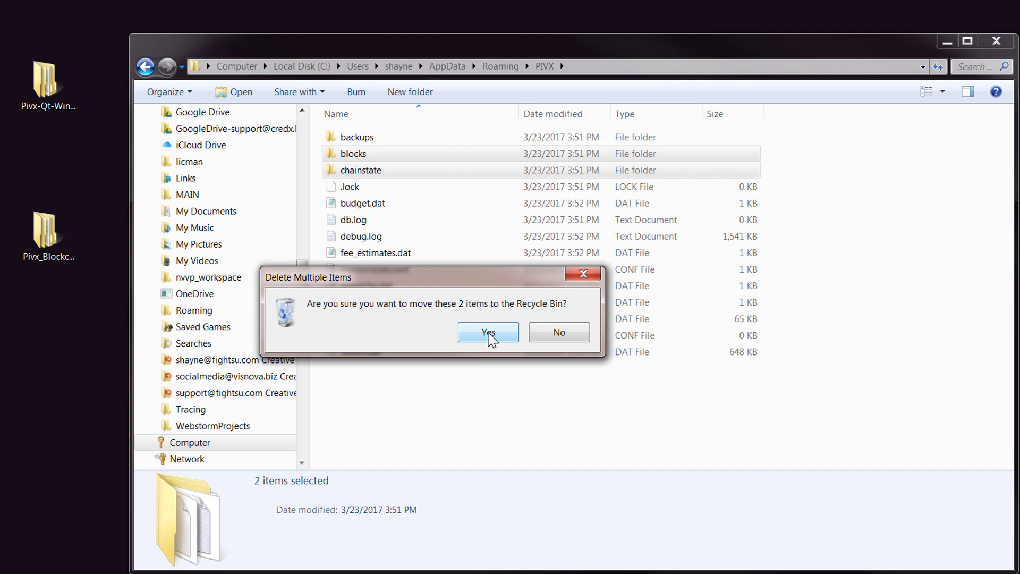
Step: Confirm the deletion, then copy blocks and chainstate from Pivx_Blockchain_Backup-564385
left_click(496, 334)
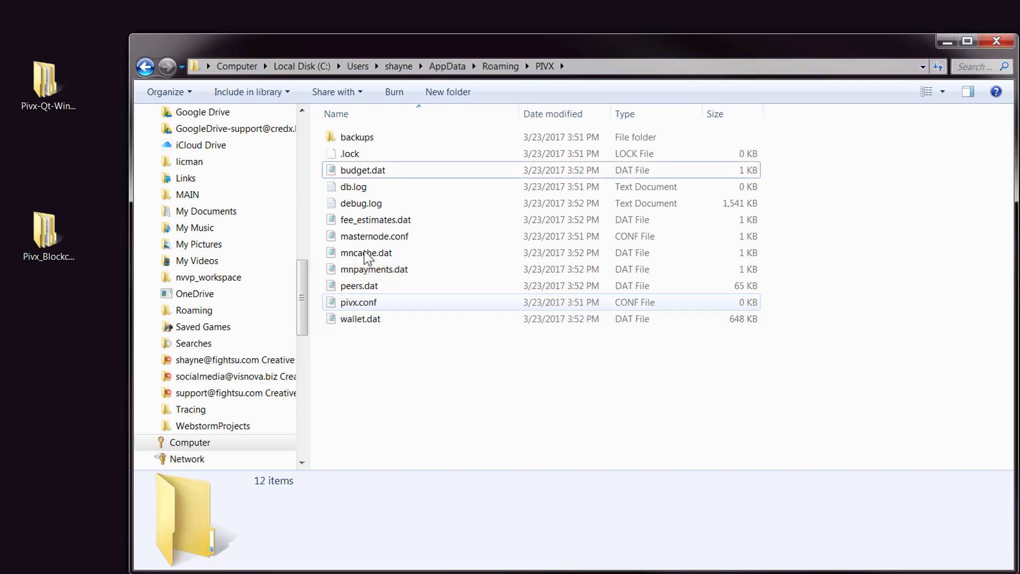
double_click(43, 237)
left_click_drag(232, 33, 560, 265)
double_click(455, 344)
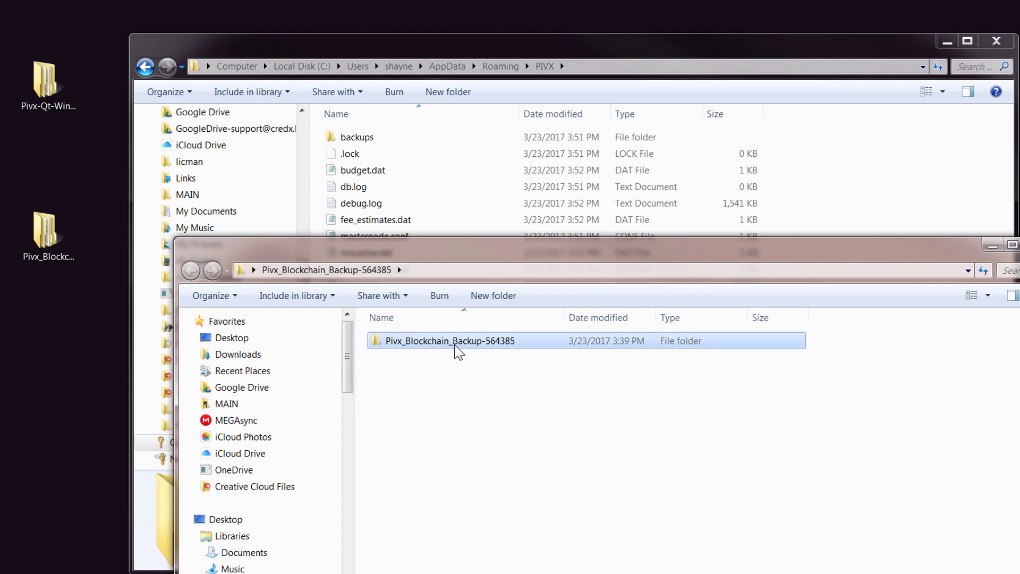
left_click_drag(438, 386, 395, 332)
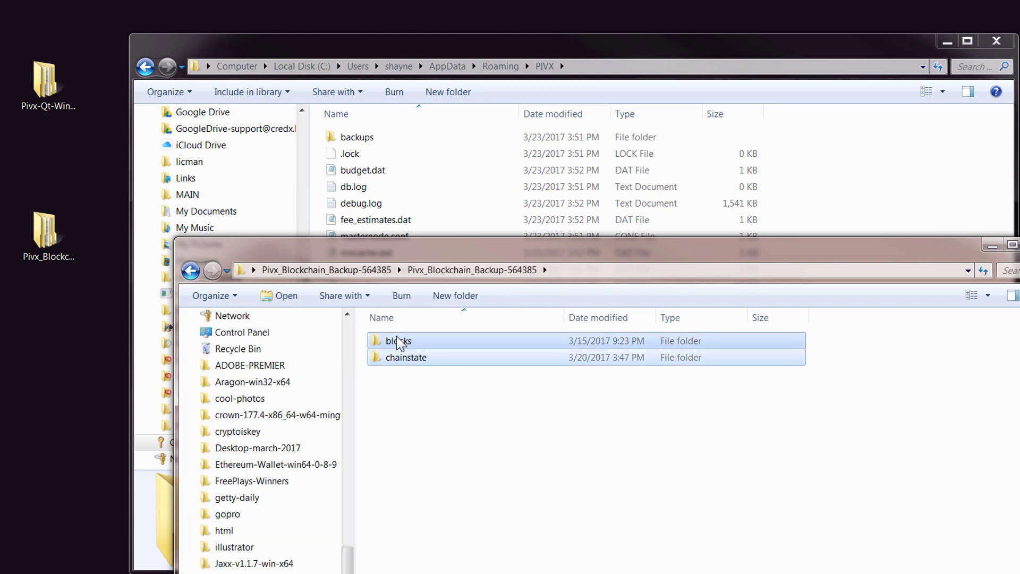
right_click(399, 343)
left_click(128, 565)
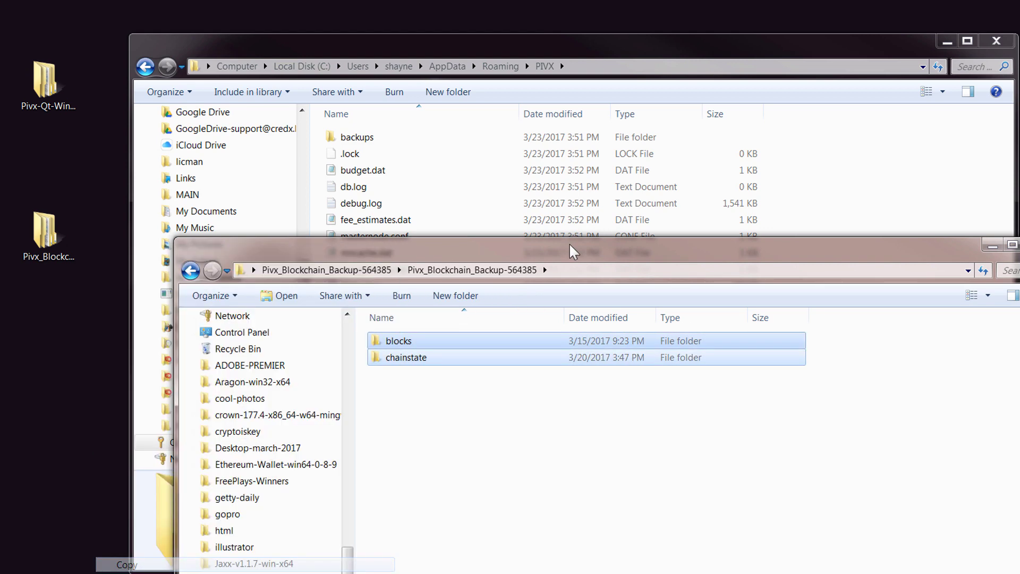
Step: Paste the backup blocks and chainstate into the PIVX data folder and close that window
left_click(842, 137)
right_click(899, 155)
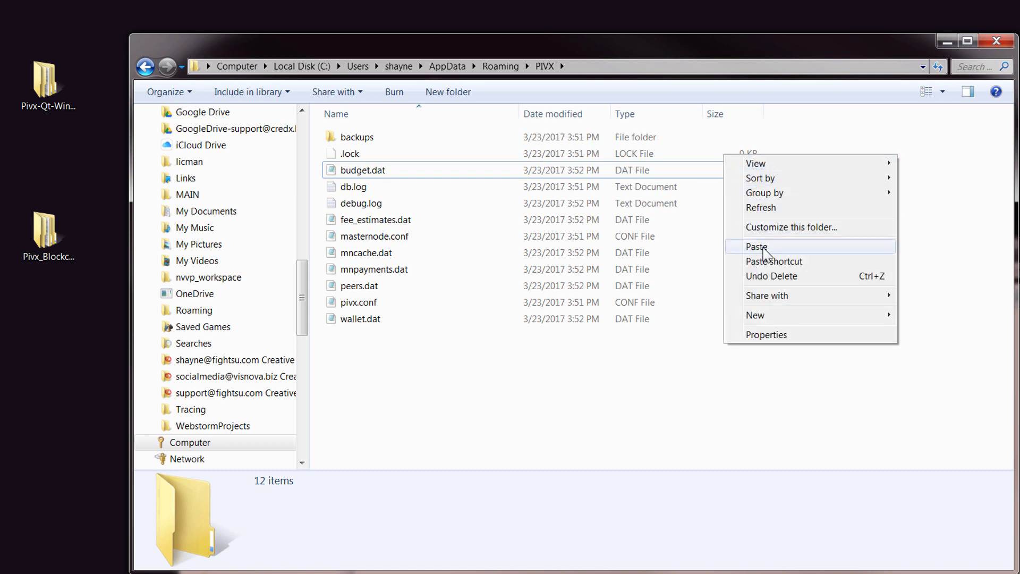
left_click(764, 248)
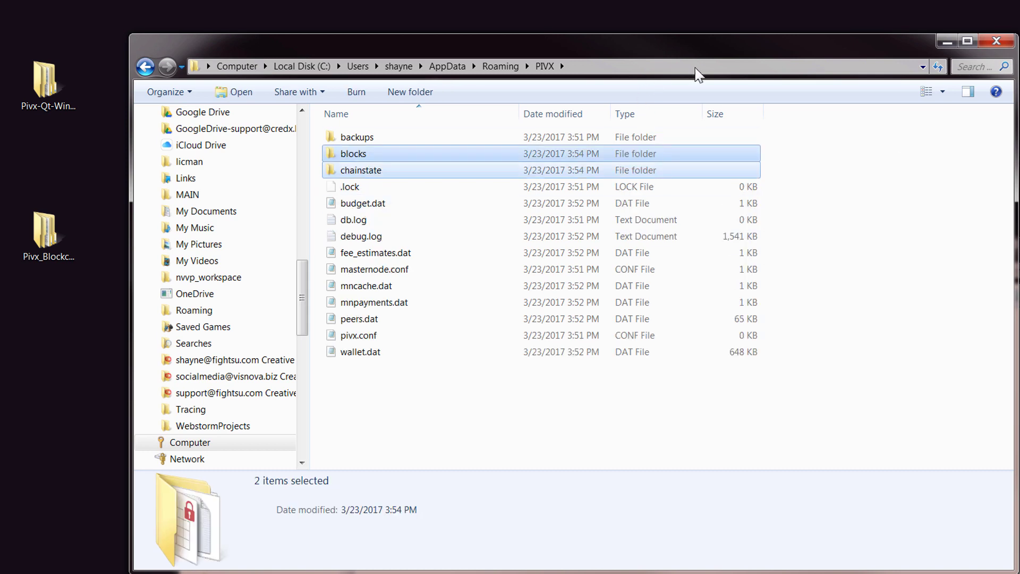
left_click(997, 43)
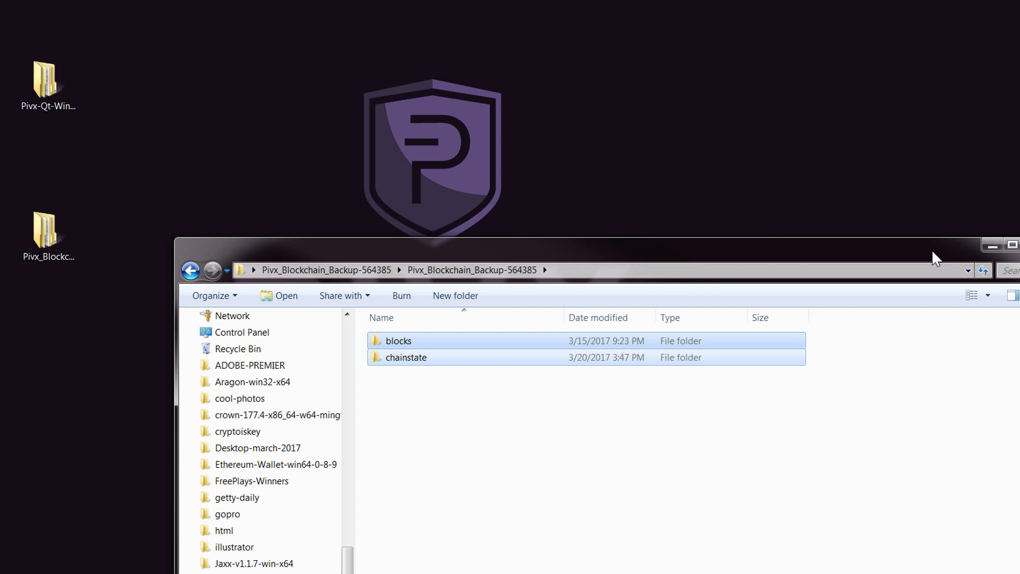
left_click_drag(932, 249, 818, 96)
Step: Close the backup window and create a pivx-qt.exe shortcut in the wallet's Windows64 folder
left_click(925, 95)
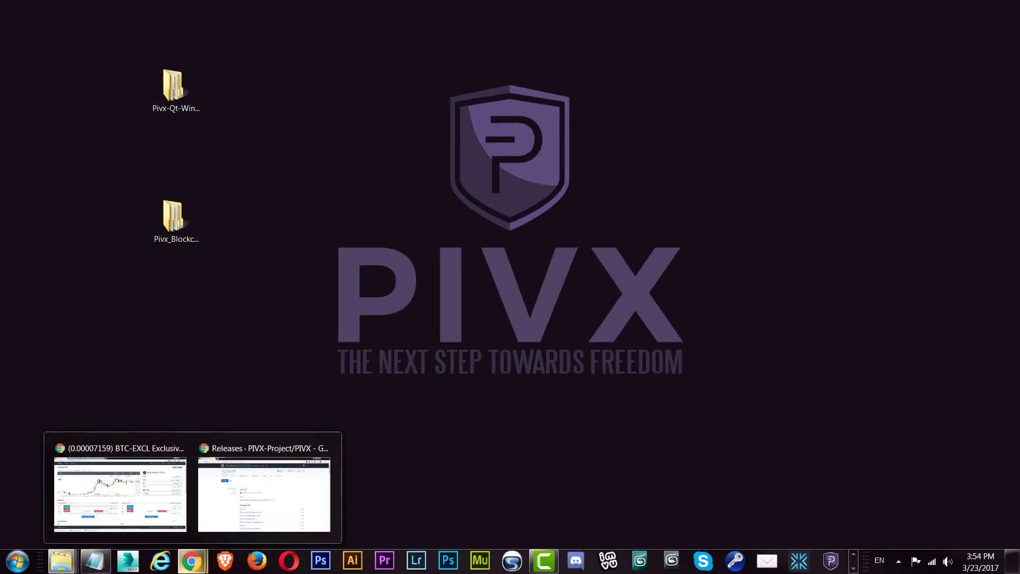
double_click(187, 79)
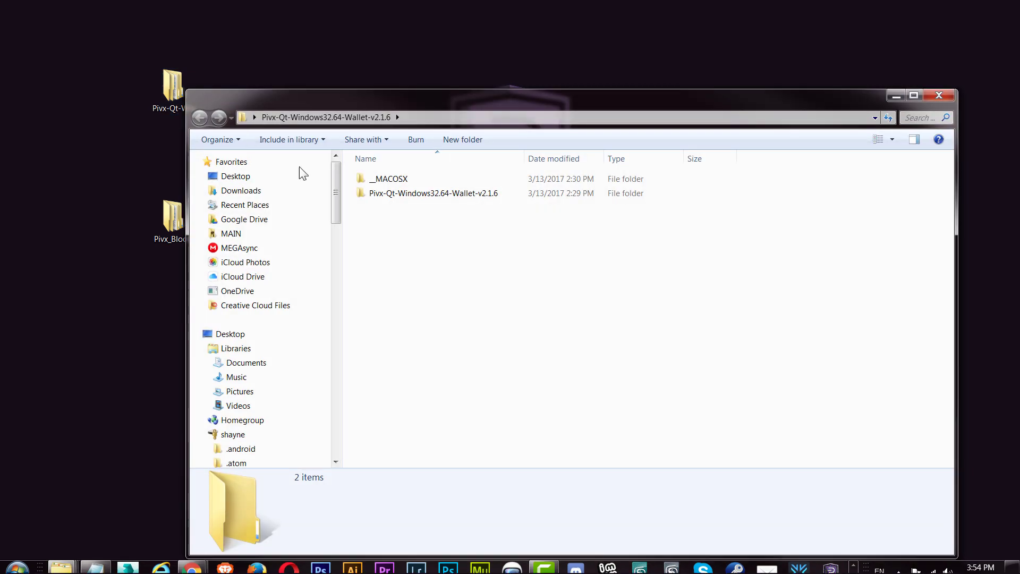
left_click(406, 201)
double_click(407, 201)
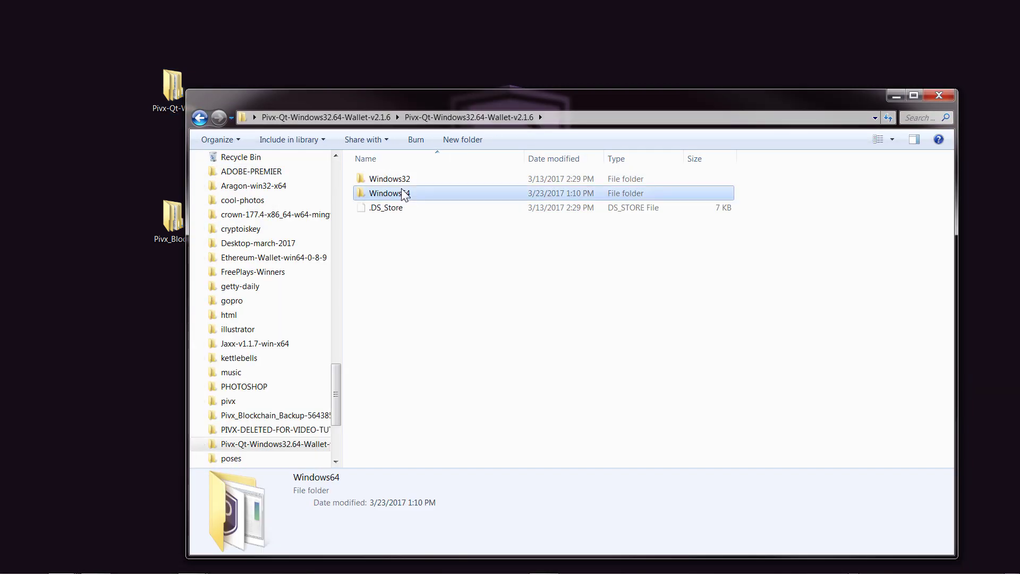
double_click(408, 194)
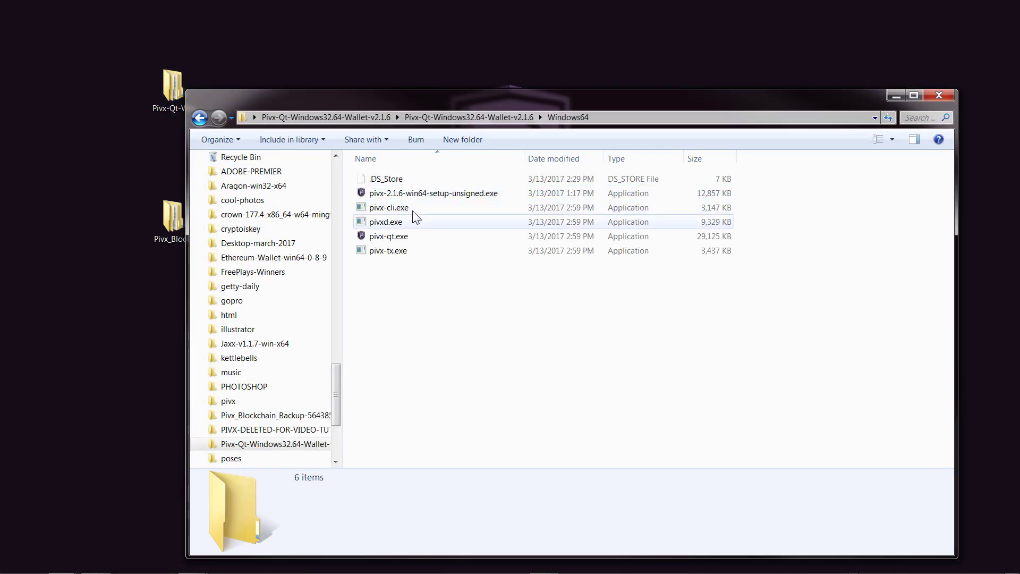
right_click(400, 242)
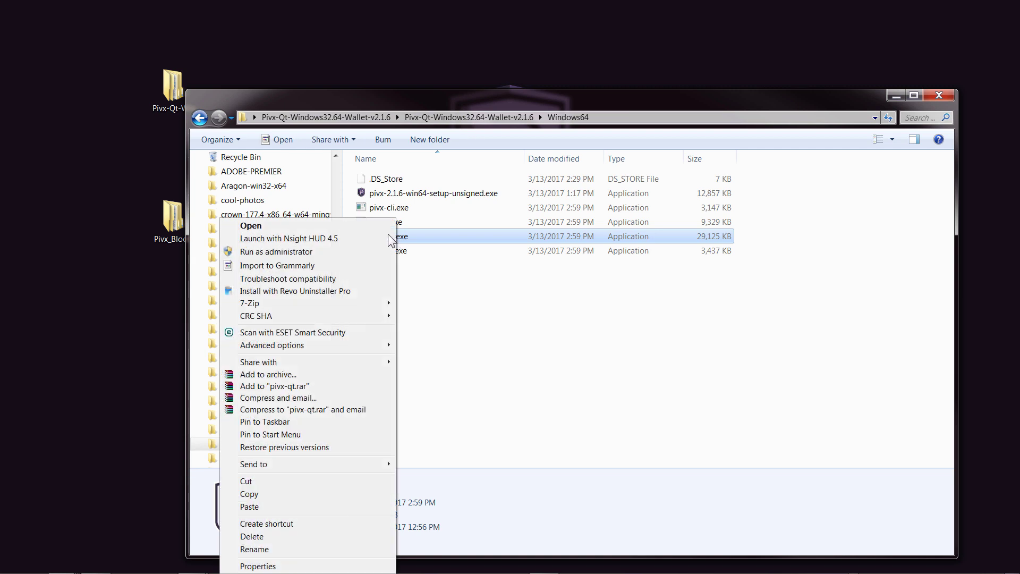
left_click(279, 523)
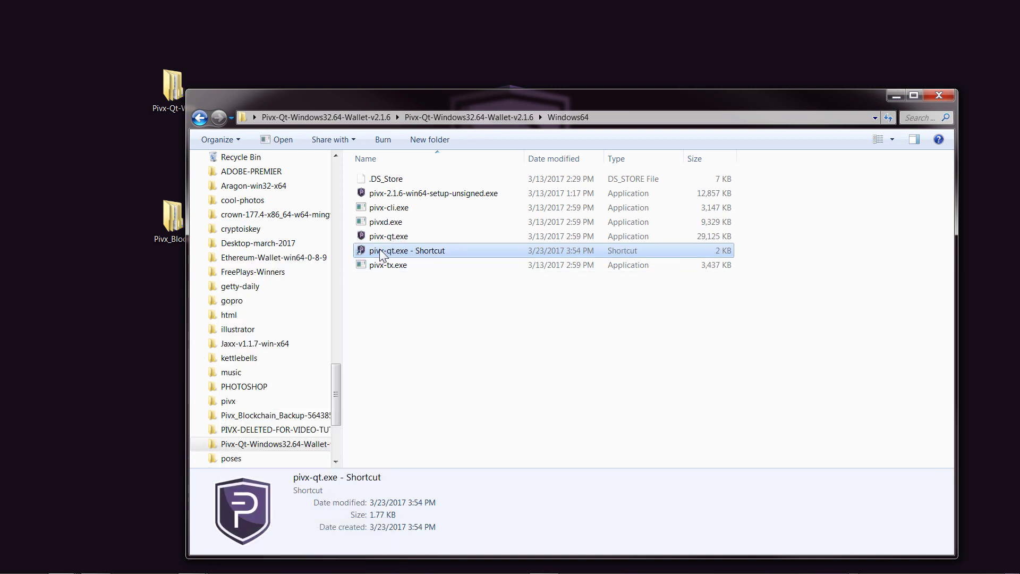
left_click_drag(383, 251, 363, 57)
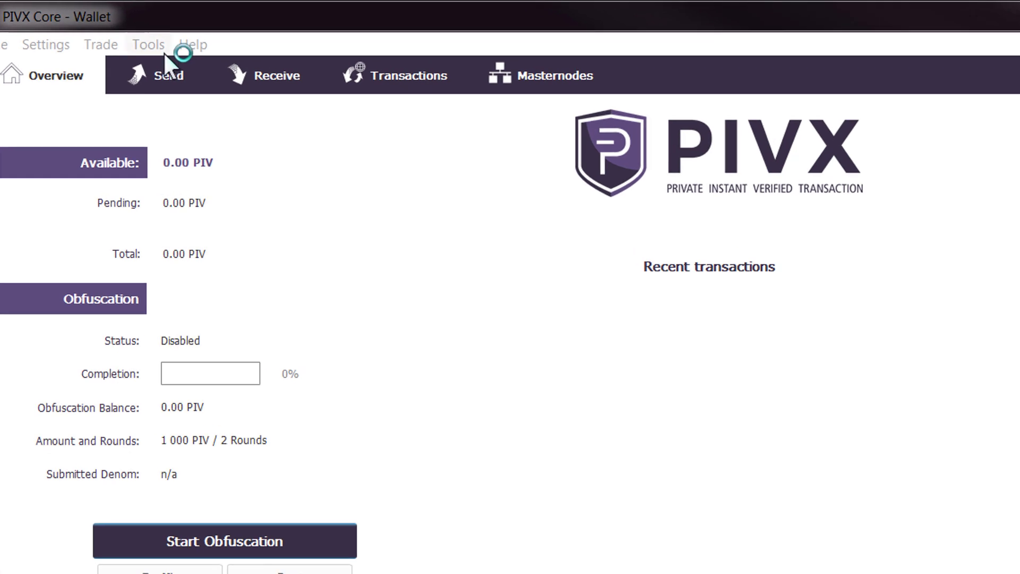
Step: Open pivx.conf from the wallet's tools, add staking=1, and save it
left_click(152, 48)
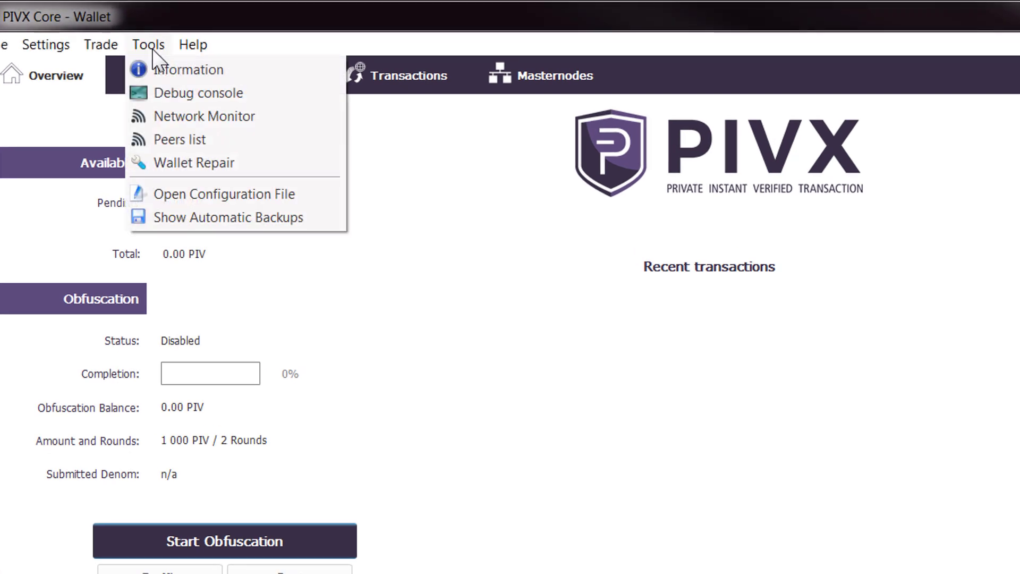
left_click(224, 193)
left_click_drag(234, 114, 313, 94)
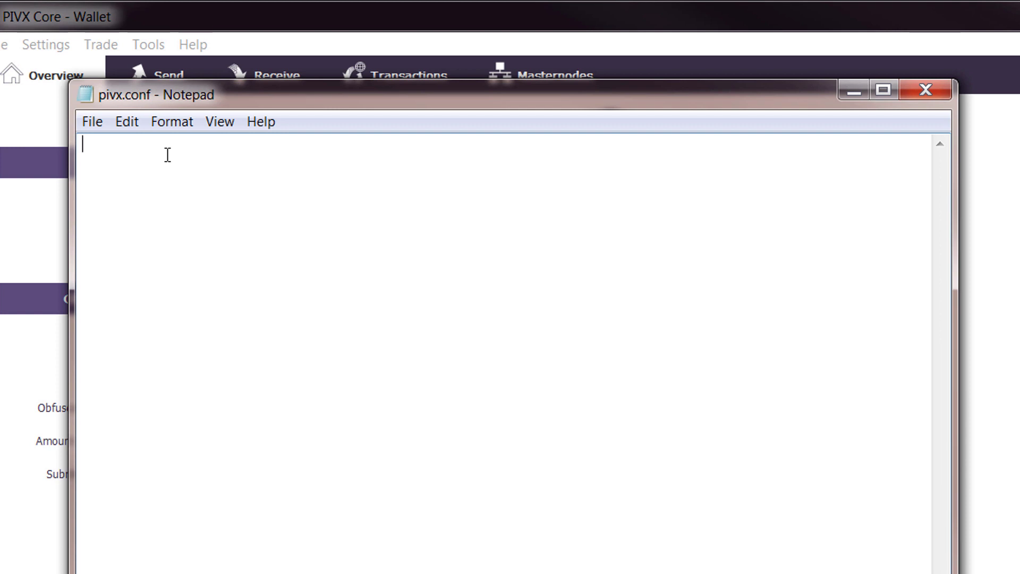
type("staking=1")
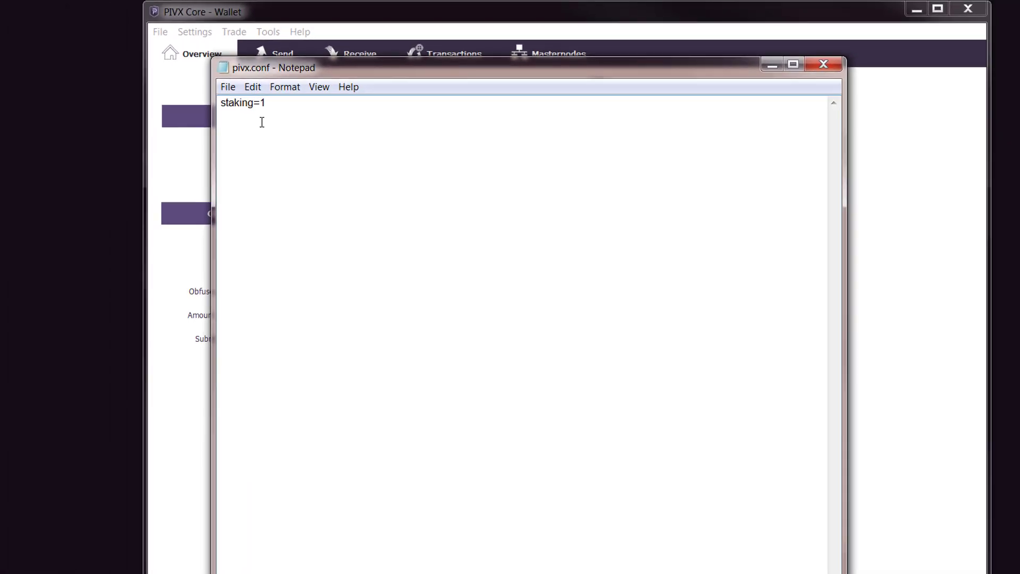
left_click(228, 87)
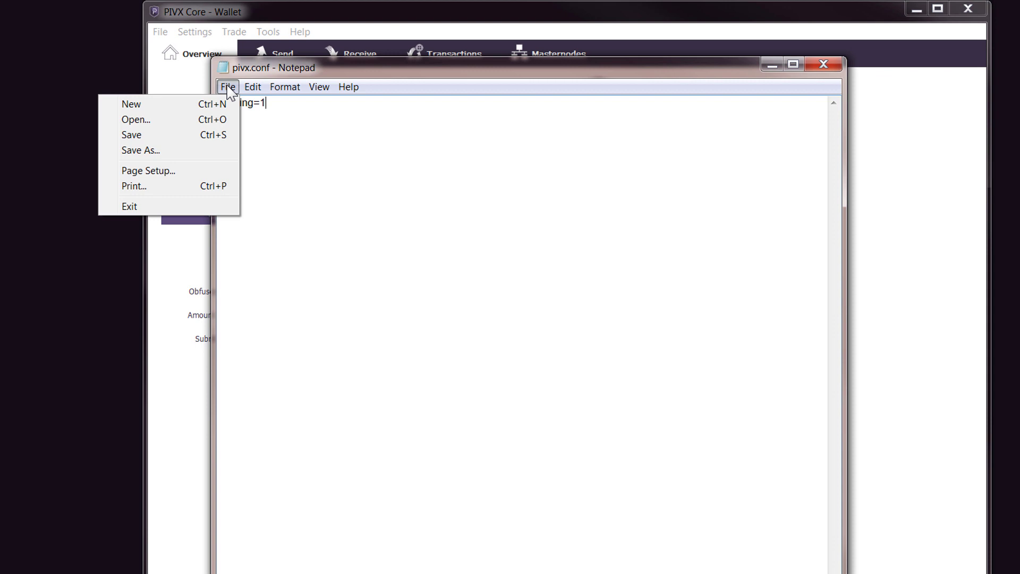
left_click(141, 135)
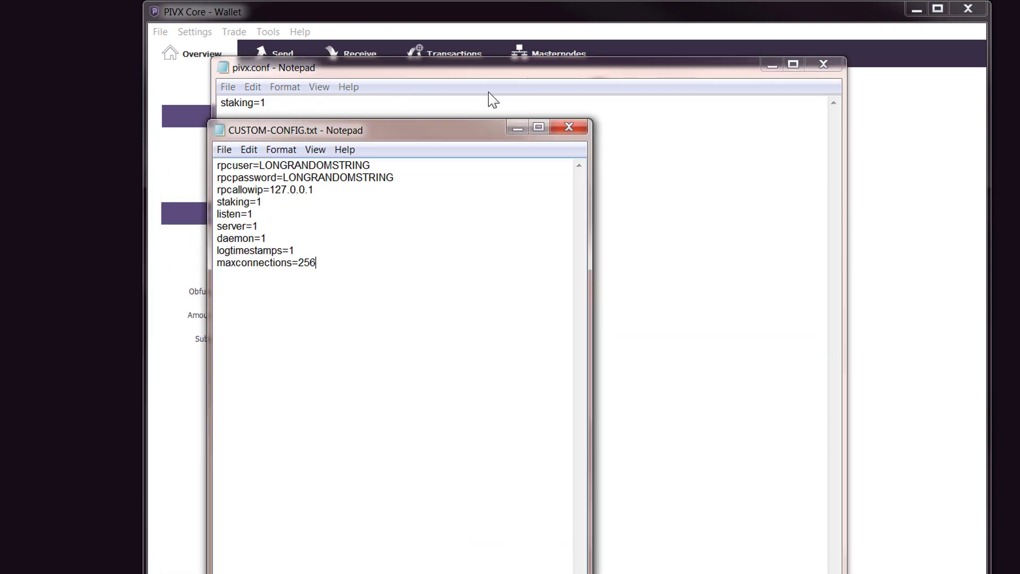
Step: Copy CUSTOM-CONFIG.txt's block, rpcuser through maxconnections=256, and paste it over staking=1 in pivx.conf
left_click_drag(445, 130, 572, 68)
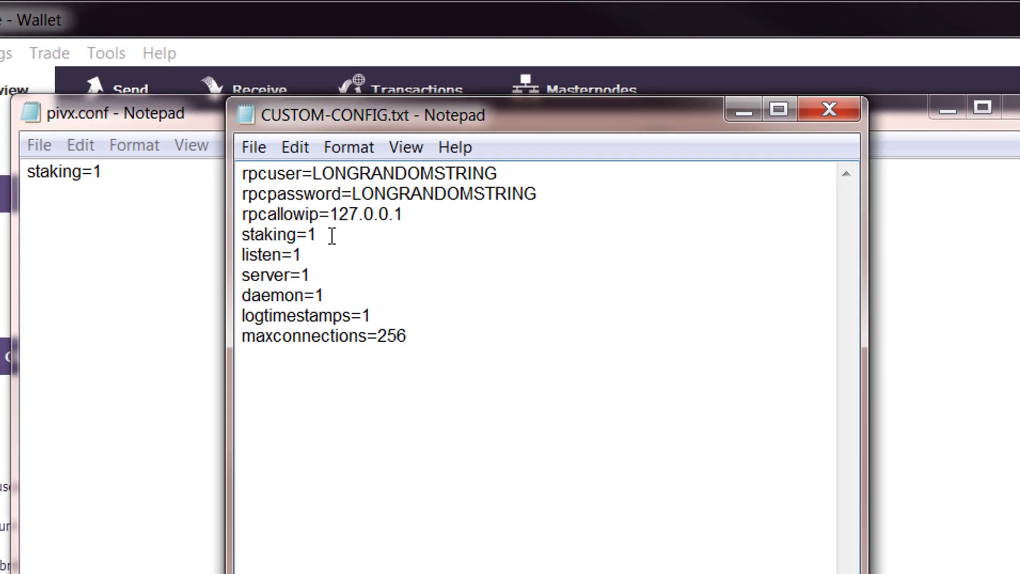
left_click_drag(329, 235, 229, 237)
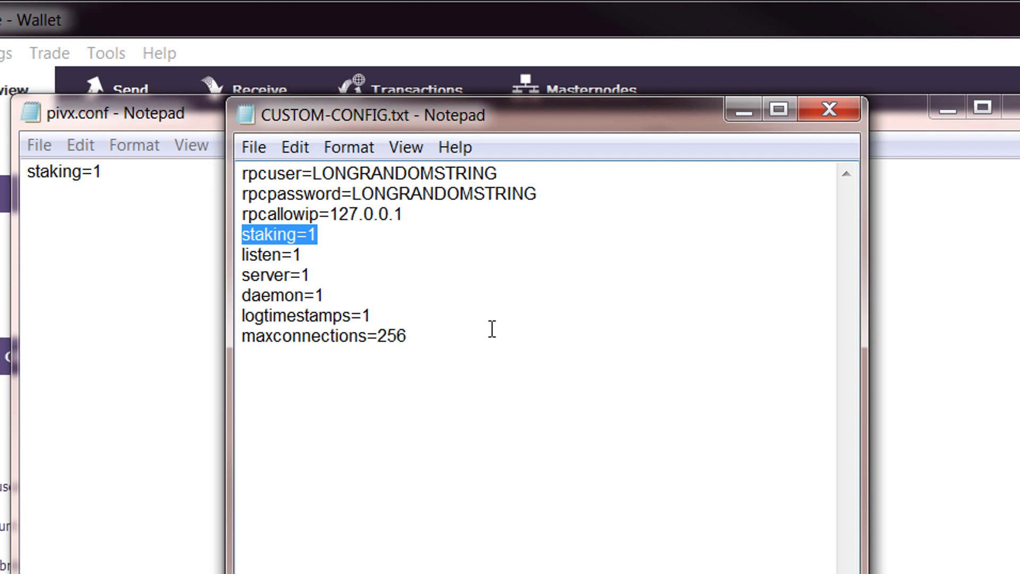
left_click_drag(440, 336, 247, 171)
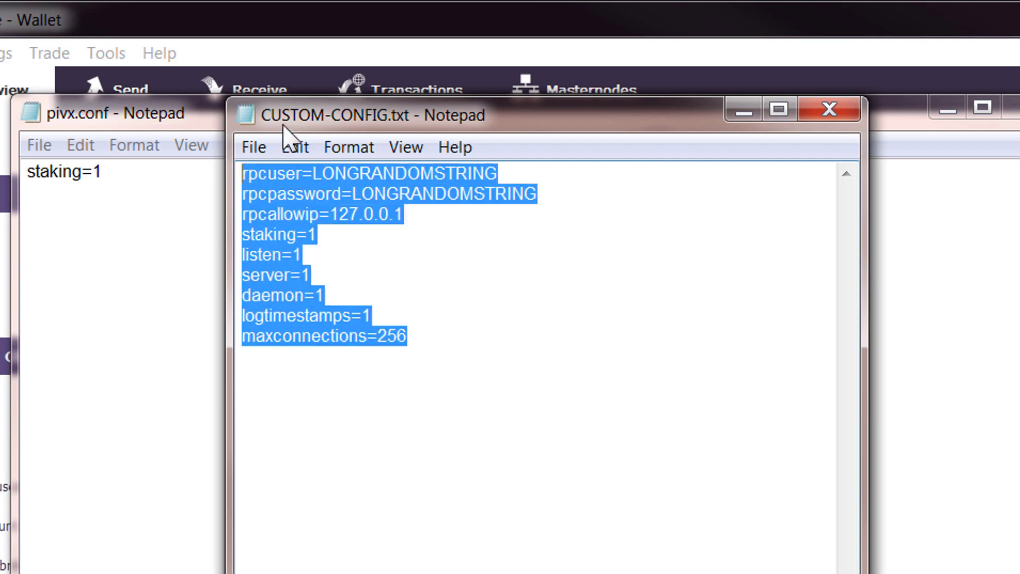
left_click_drag(285, 129, 412, 128)
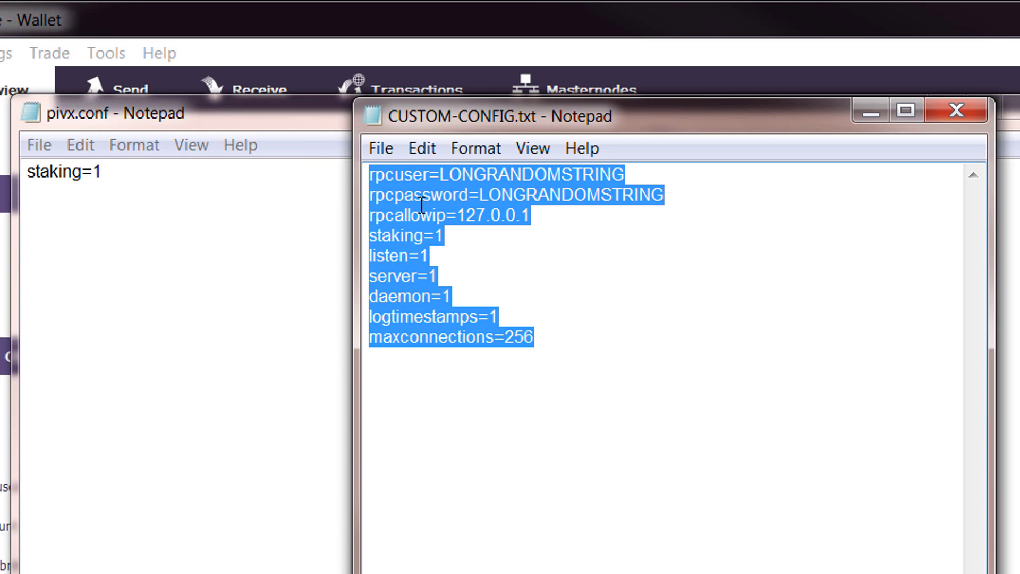
right_click(385, 226)
left_click(135, 299)
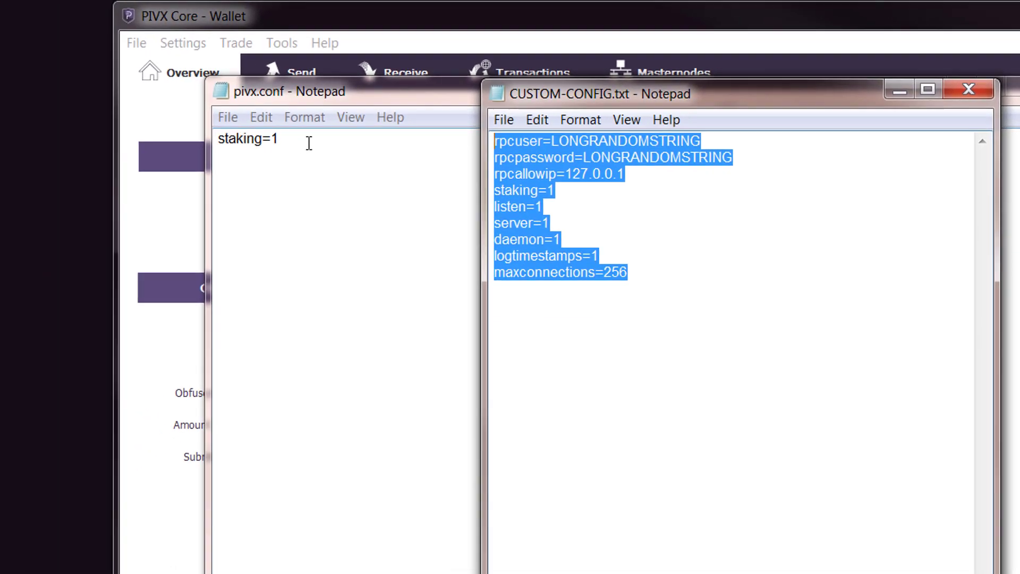
left_click_drag(151, 169, 41, 169)
right_click(61, 170)
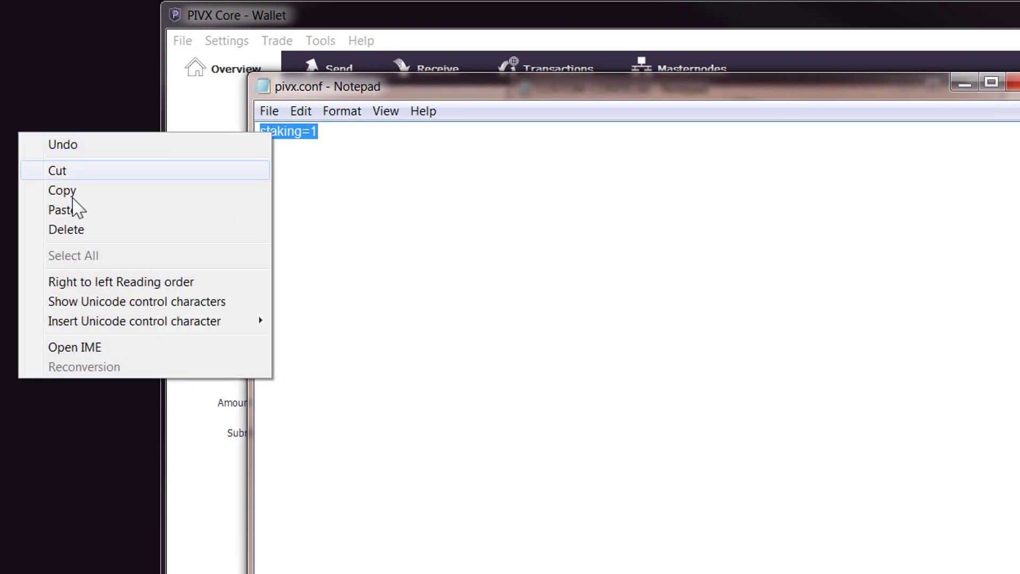
left_click(70, 210)
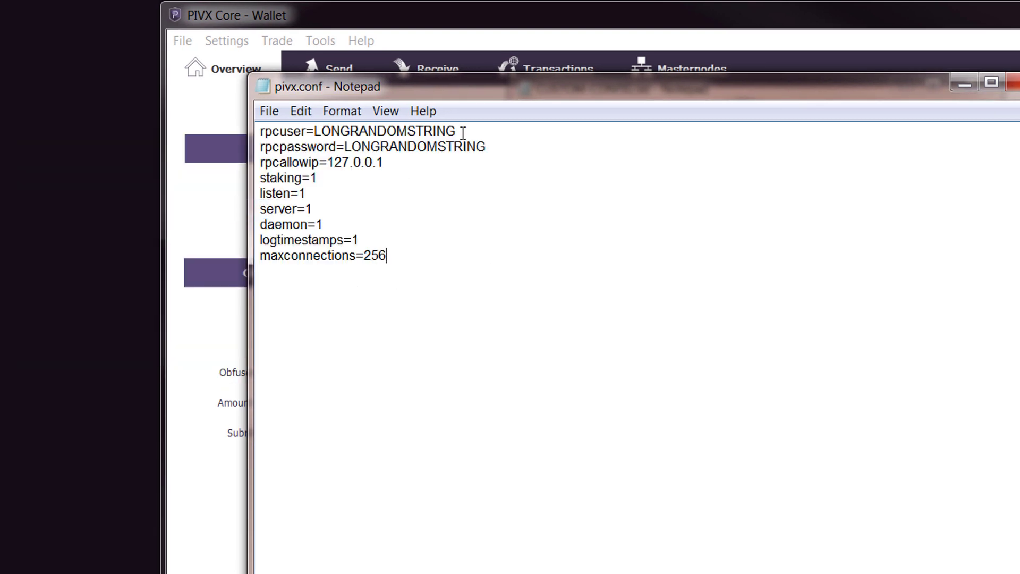
Step: Replace the rpcuser and rpcpassword LONGRANDOMSTRING placeholders in pivx.conf with your own username and password
left_click_drag(463, 132, 318, 131)
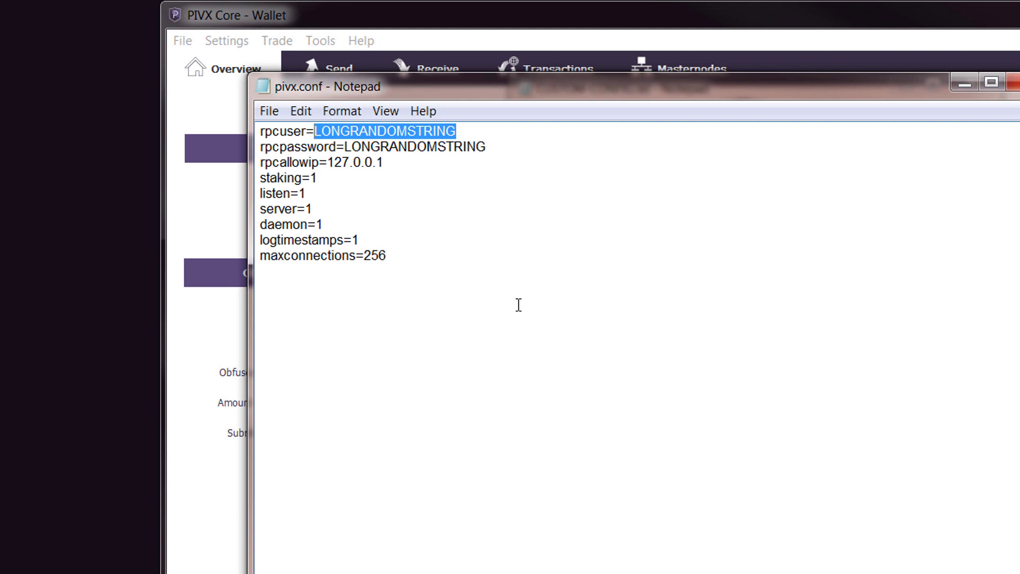
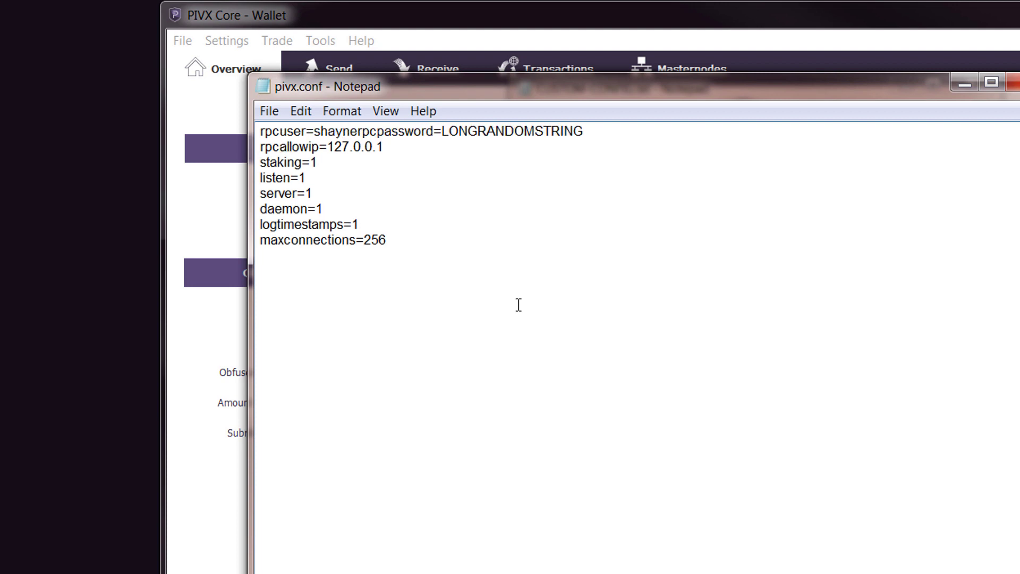
key("Return")
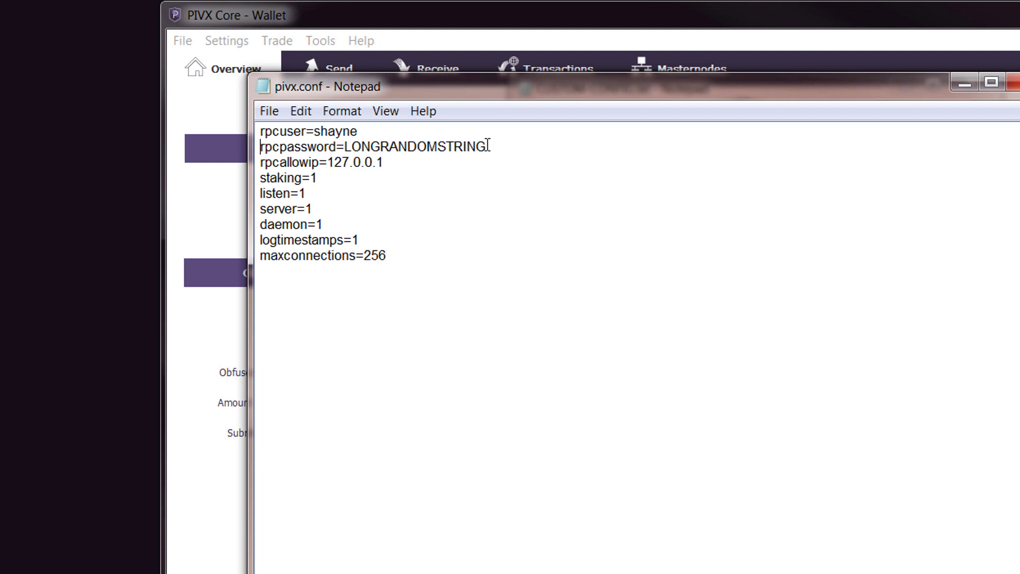
left_click_drag(487, 147, 346, 146)
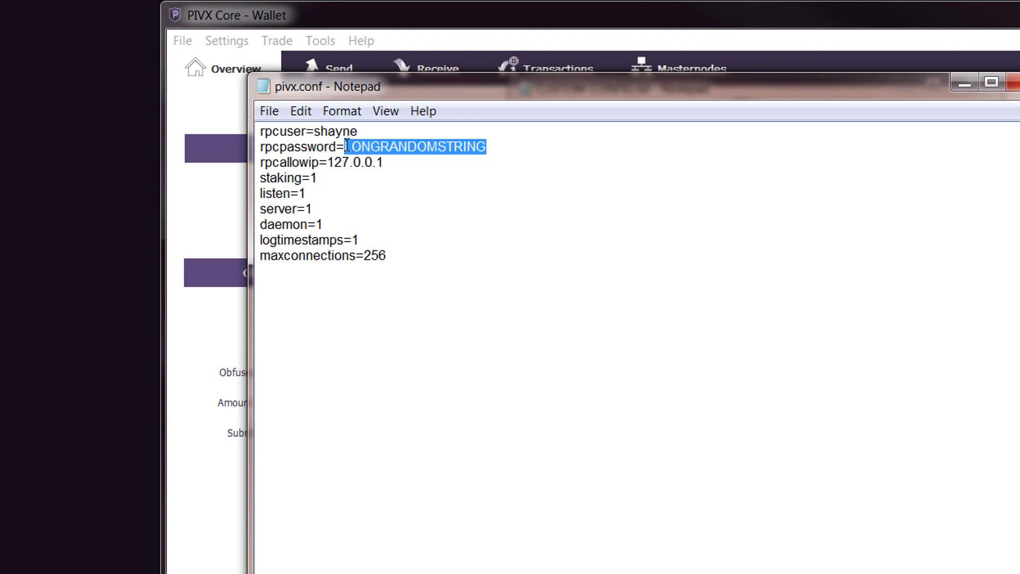
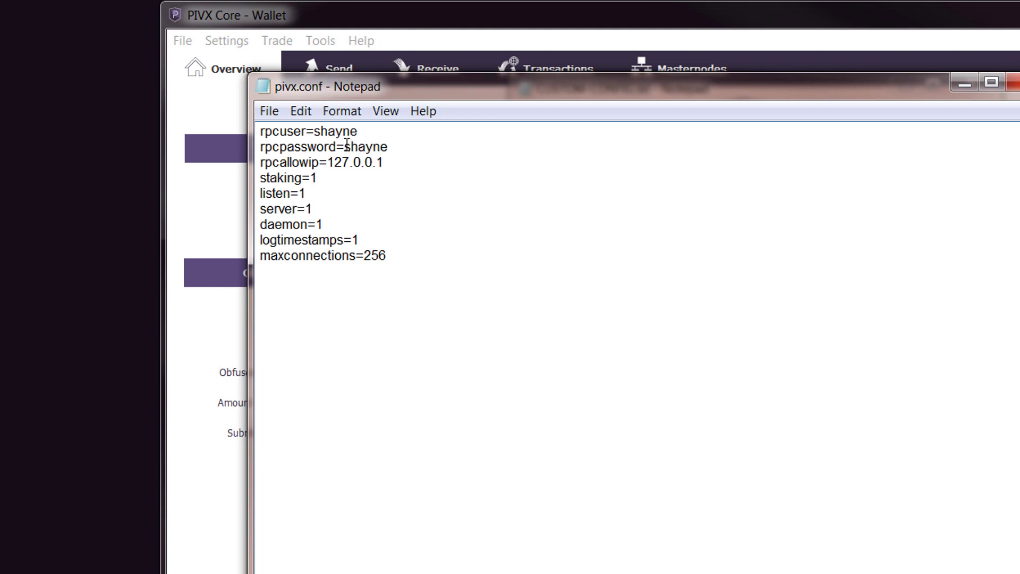
Step: Save pivx.conf and close Notepad
left_click(270, 112)
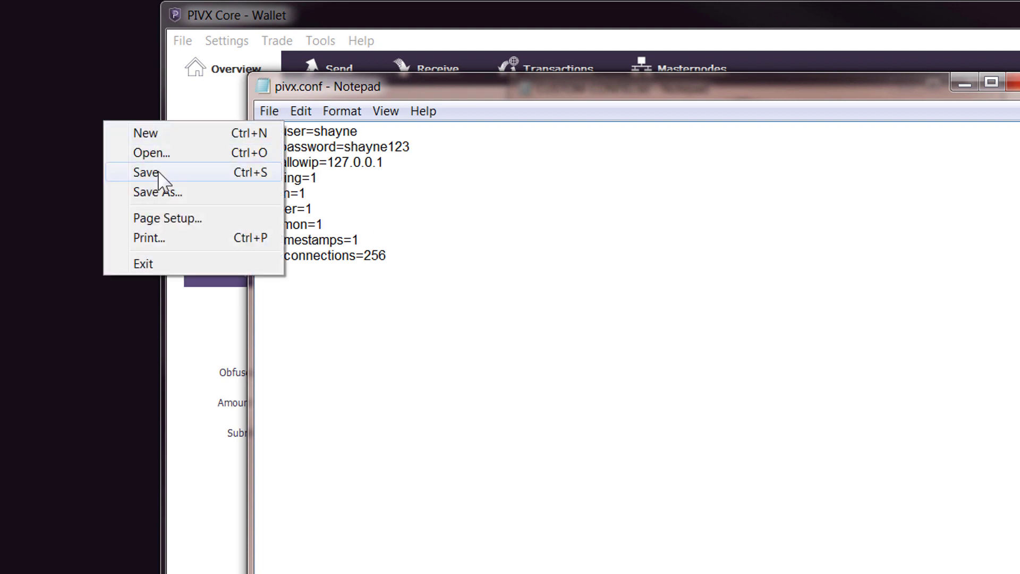
left_click(158, 173)
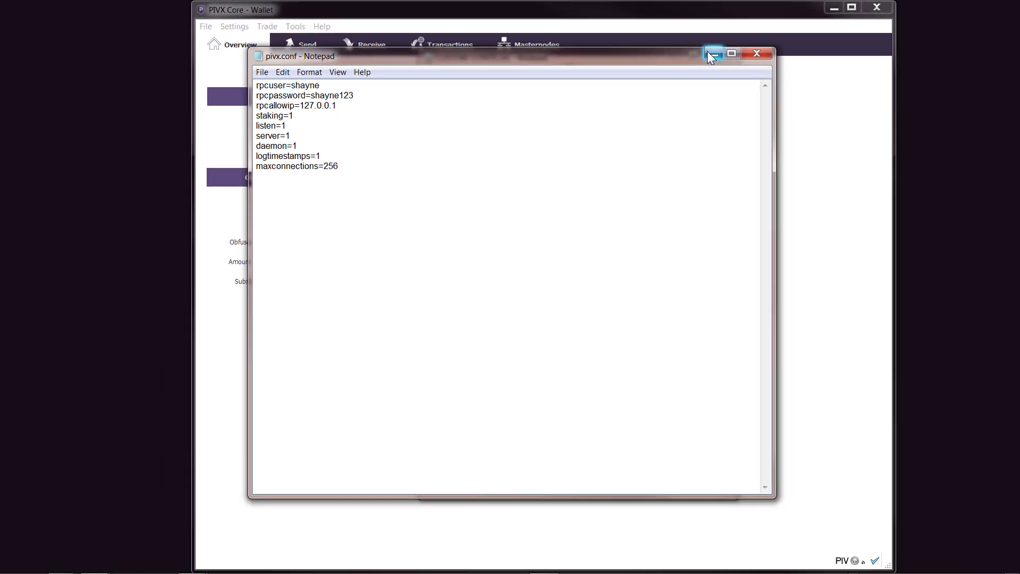
left_click(766, 54)
Step: Encrypt the wallet with a new passphrase entered twice, then confirm the encryption
left_click(675, 56)
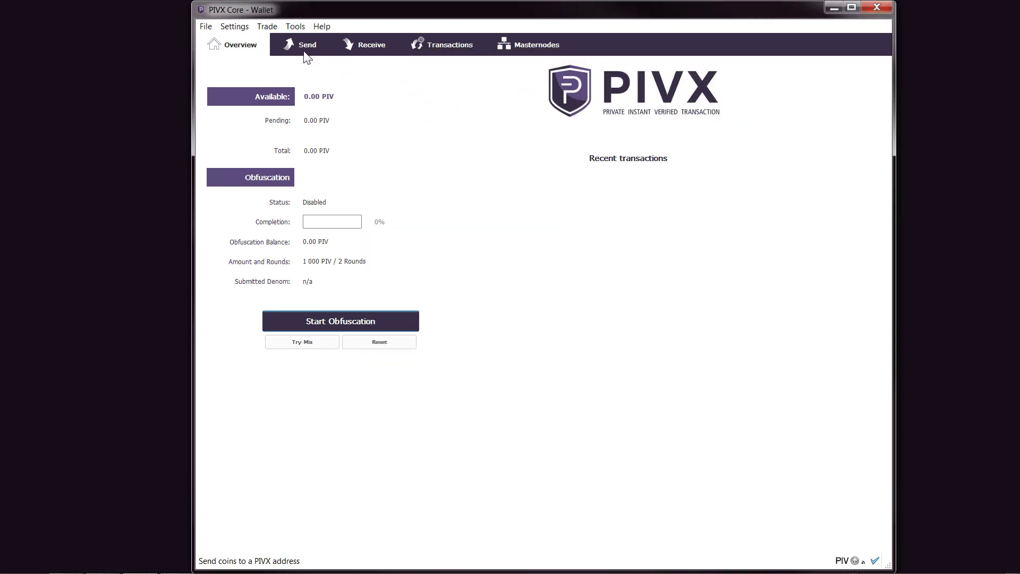
left_click(235, 27)
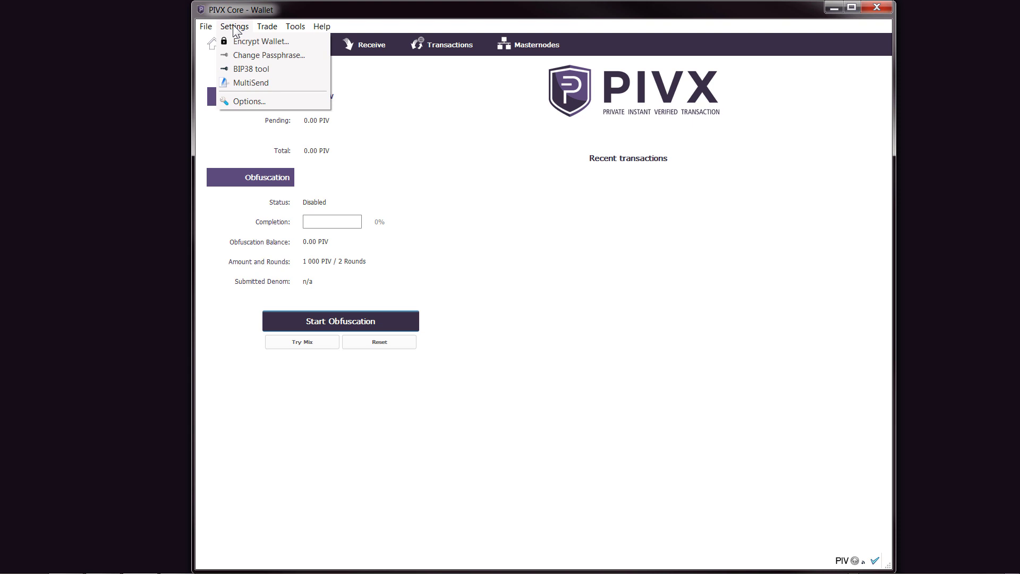
left_click(260, 41)
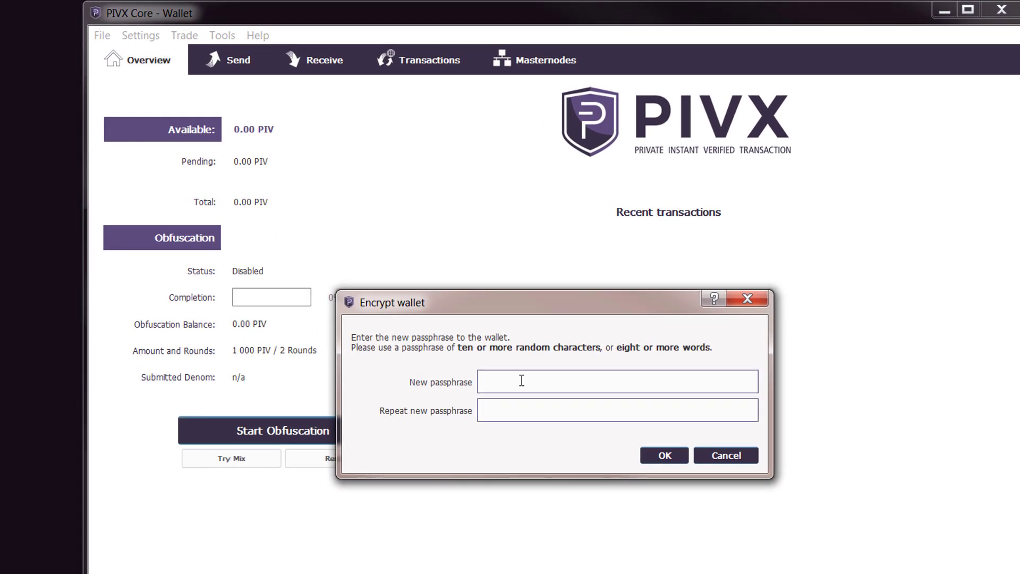
type("•")
type("••••••••••")
left_click(527, 416)
type("••••••••••••")
left_click(665, 456)
left_click(625, 421)
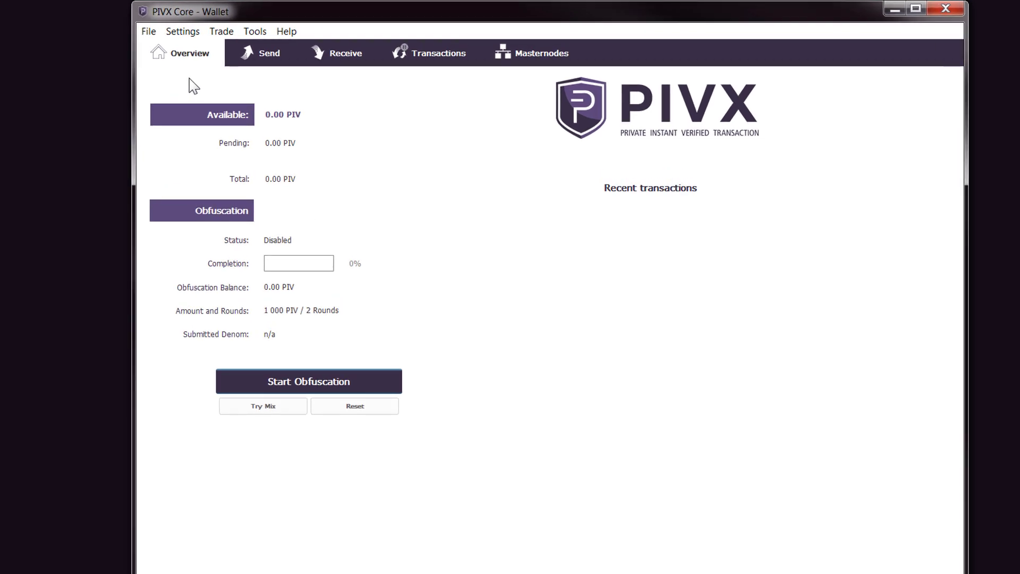
Step: Copy the wallet's address from the Receiving addresses list, then close the list
left_click(143, 32)
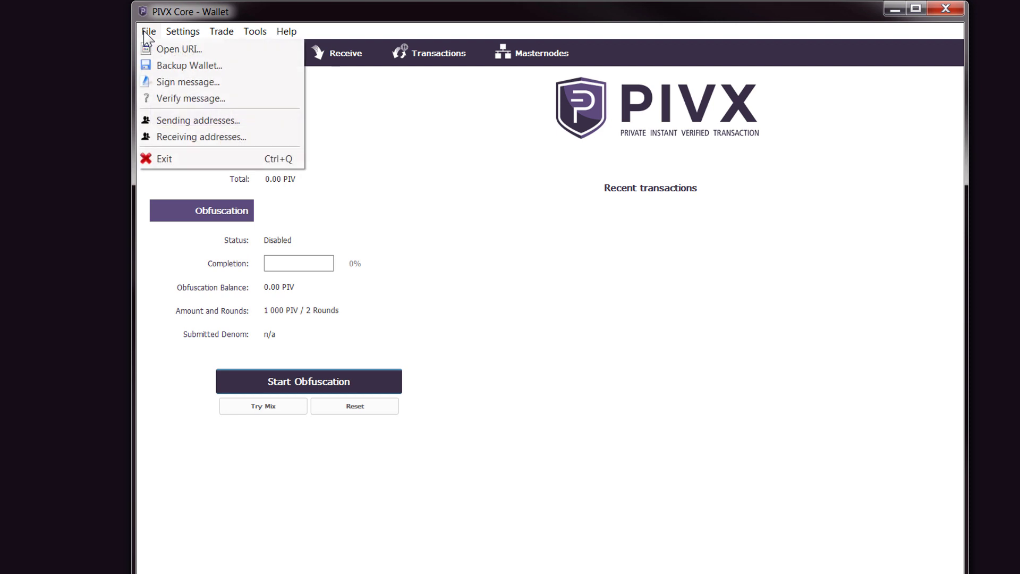
left_click(170, 141)
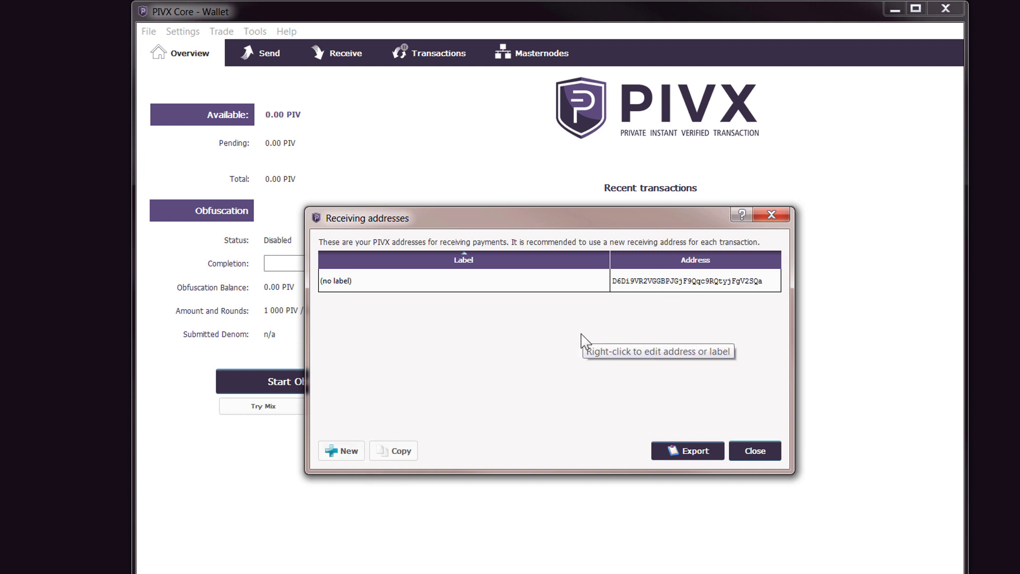
right_click(654, 288)
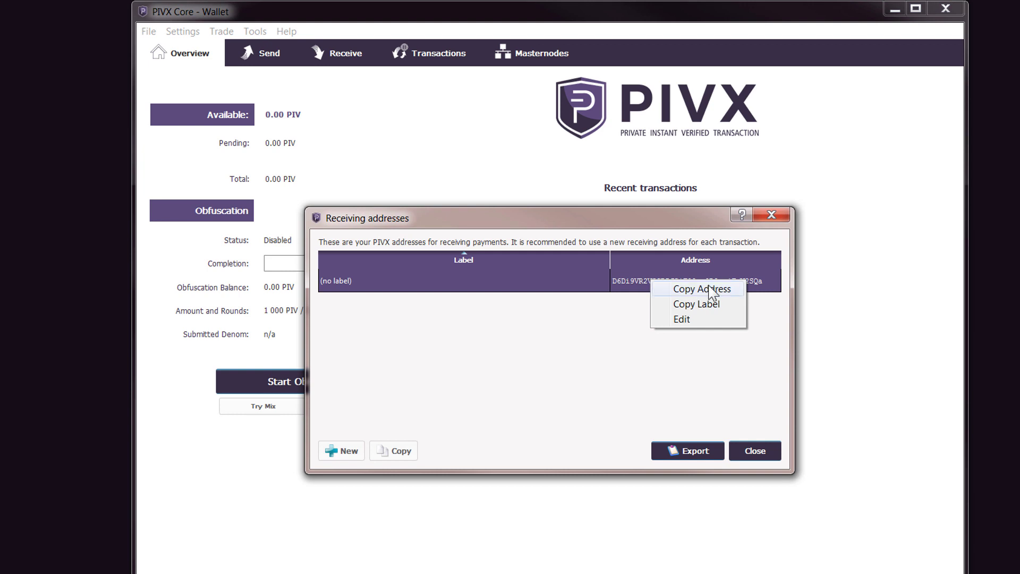
left_click(594, 330)
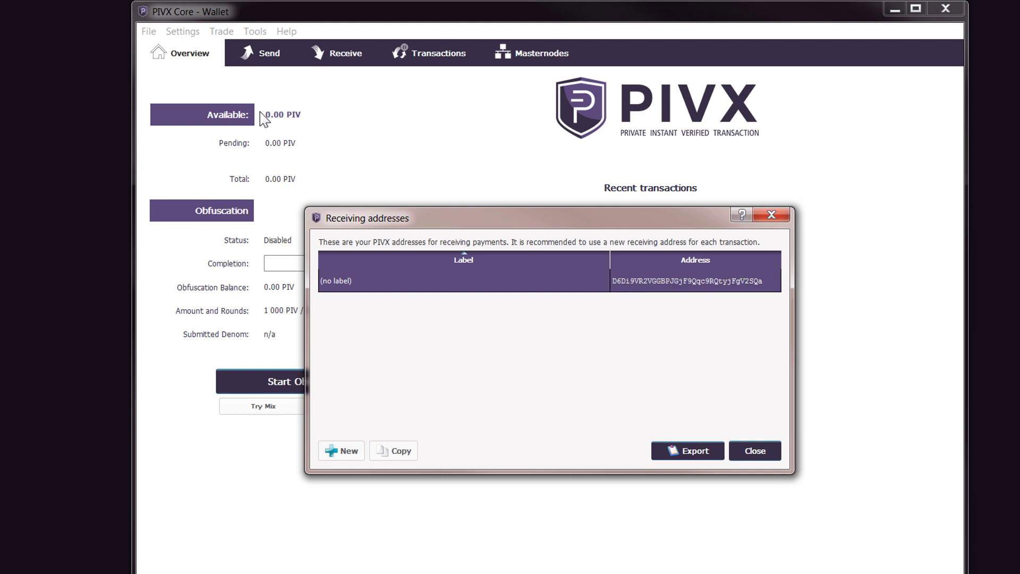
left_click(772, 216)
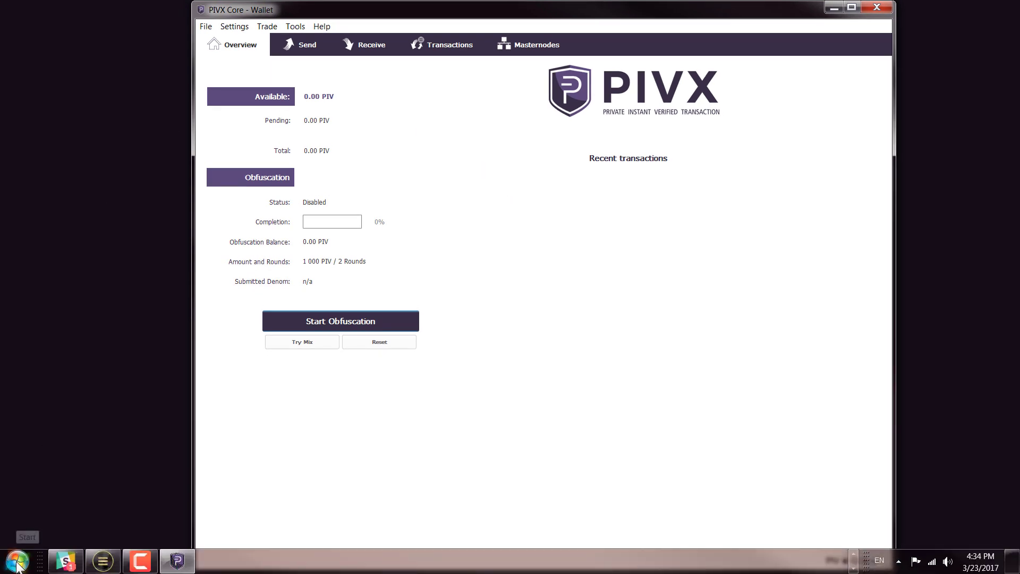
Step: Search the Start menu for %appdata% and open the Roaming\PIVX data folder
left_click(16, 567)
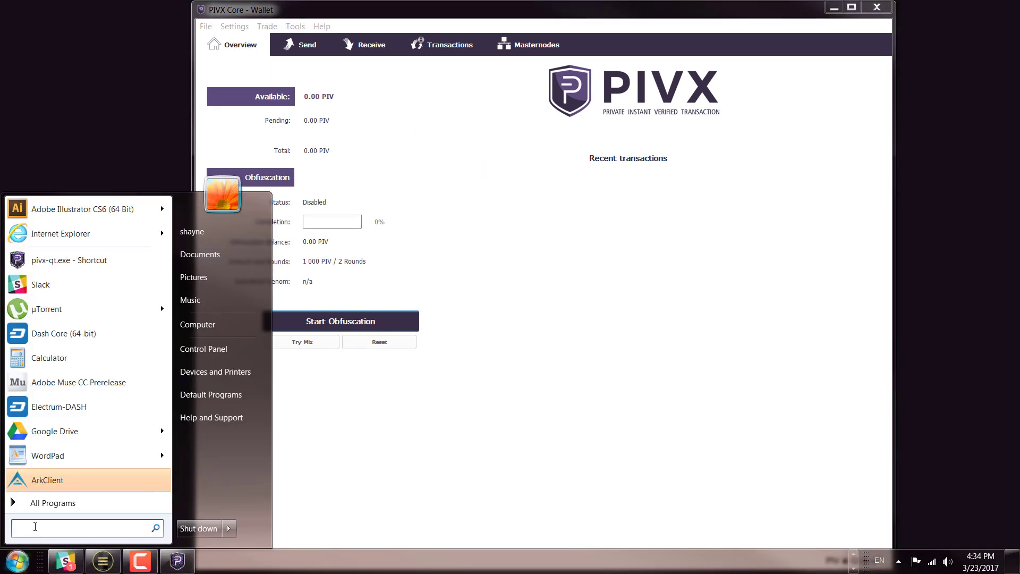
type("%")
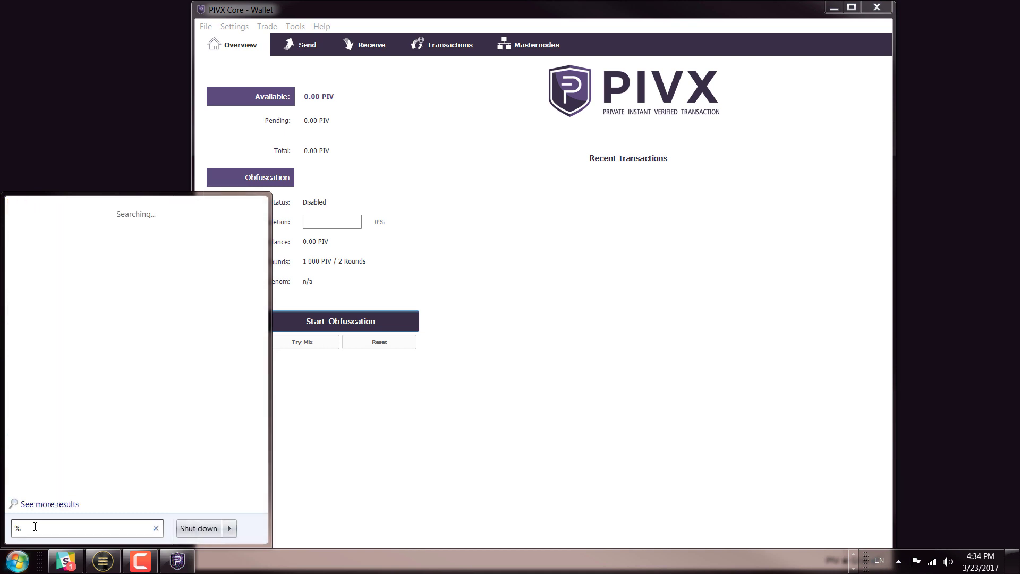
type("appdata%")
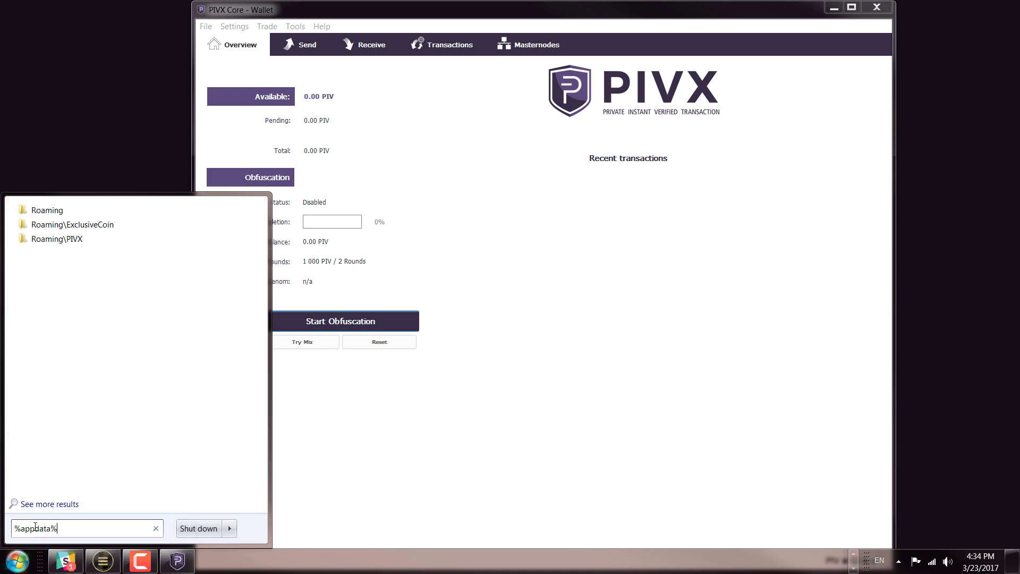
left_click(70, 239)
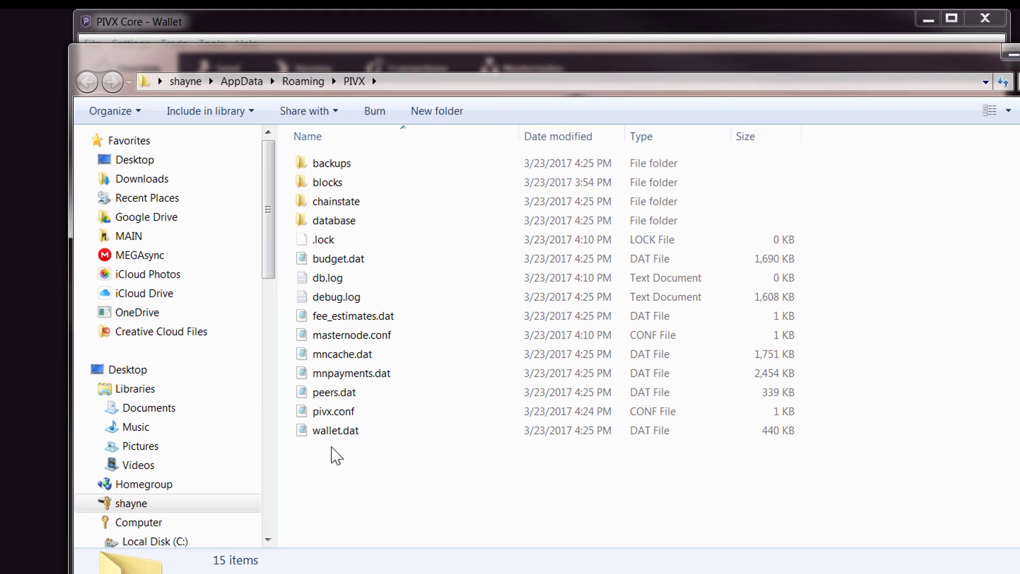
Step: Move the 448 KB backup wallet.dat onto the desktop beside the PIVX folder window
left_click_drag(372, 75, 517, 115)
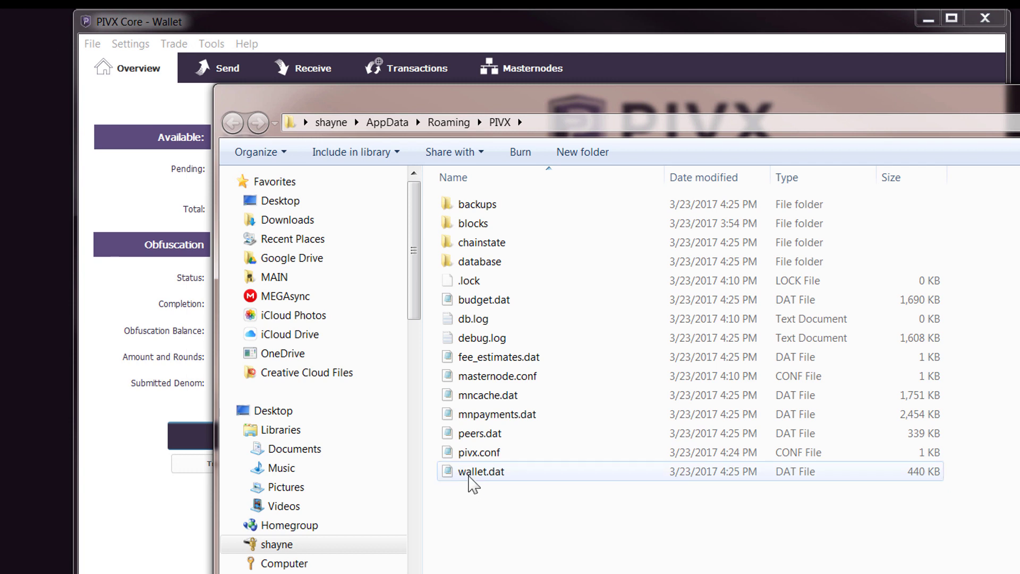
left_click(472, 483)
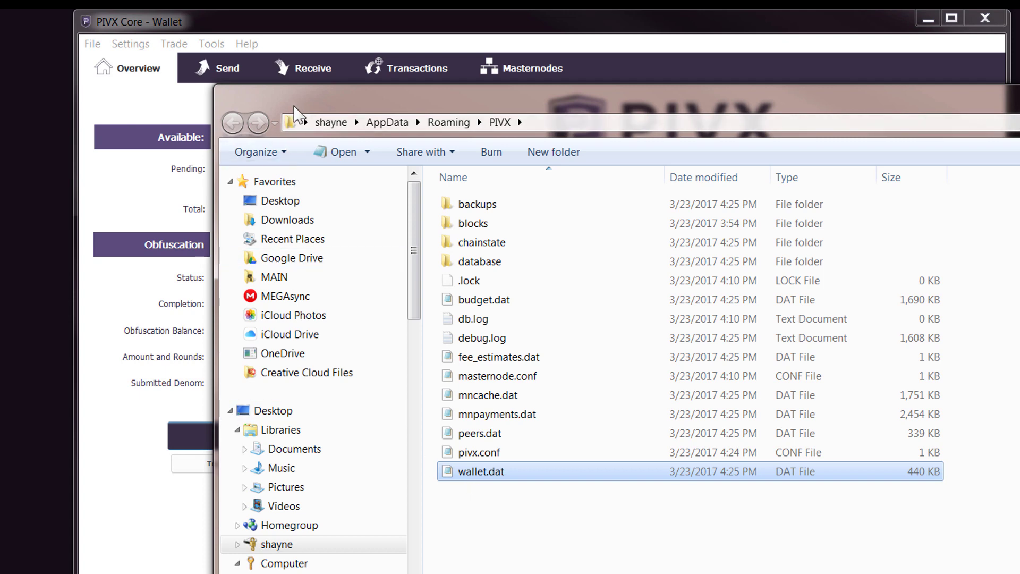
left_click_drag(337, 96, 423, 40)
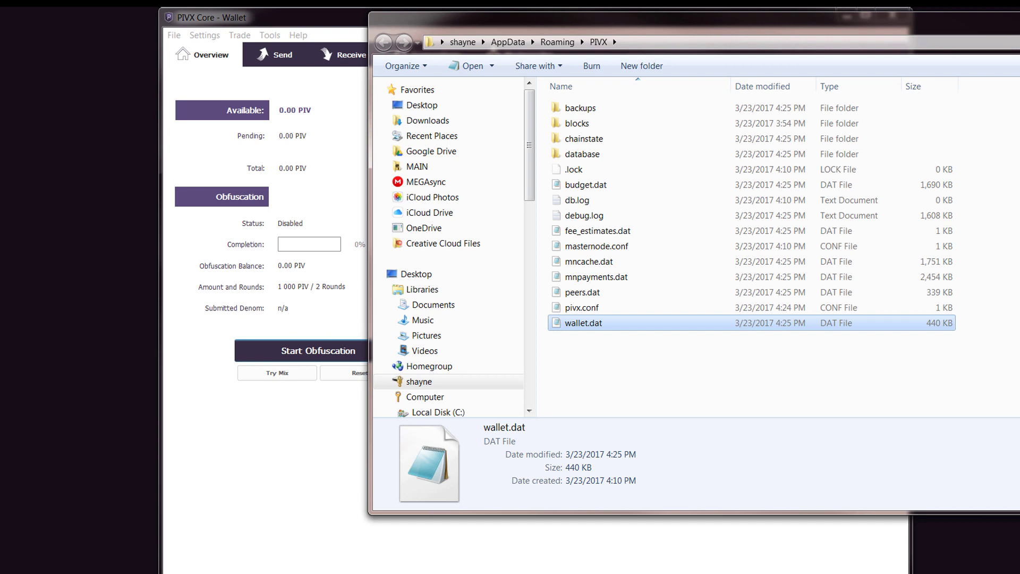
left_click_drag(43, 412, 81, 295)
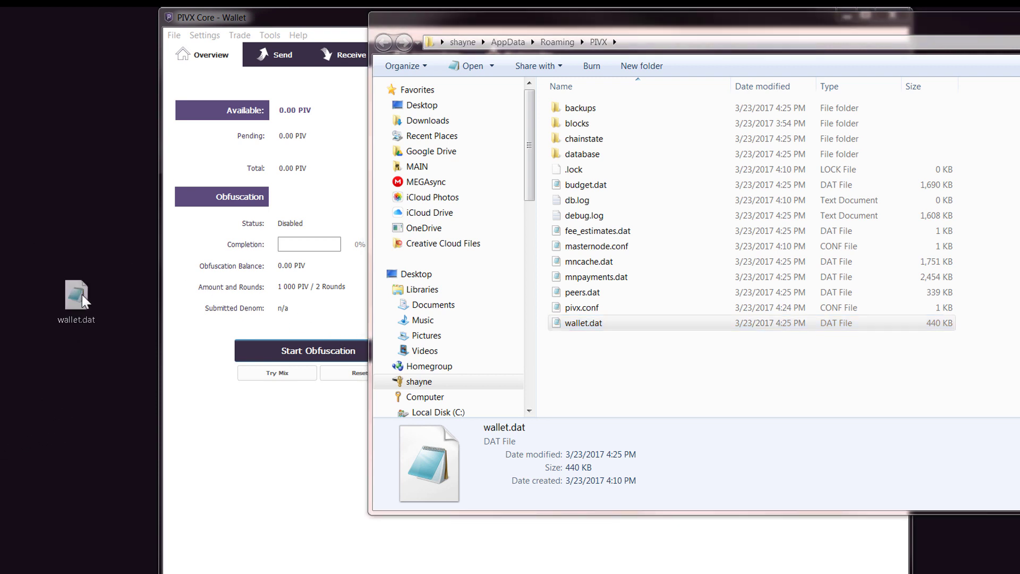
left_click(70, 297)
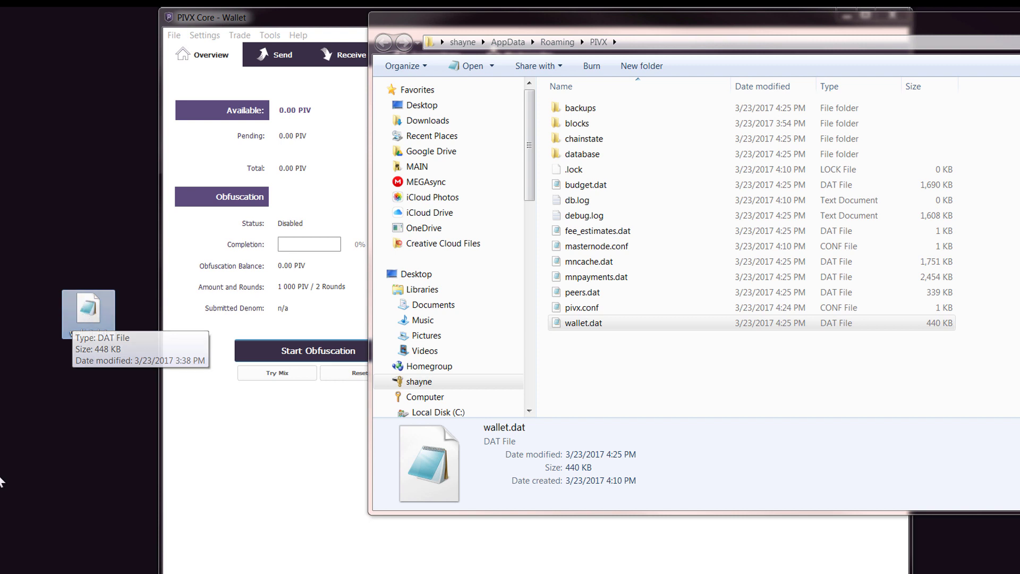
Step: Shut down PIVX Core and delete the old wallet.dat from the PIVX folder
left_click(294, 23)
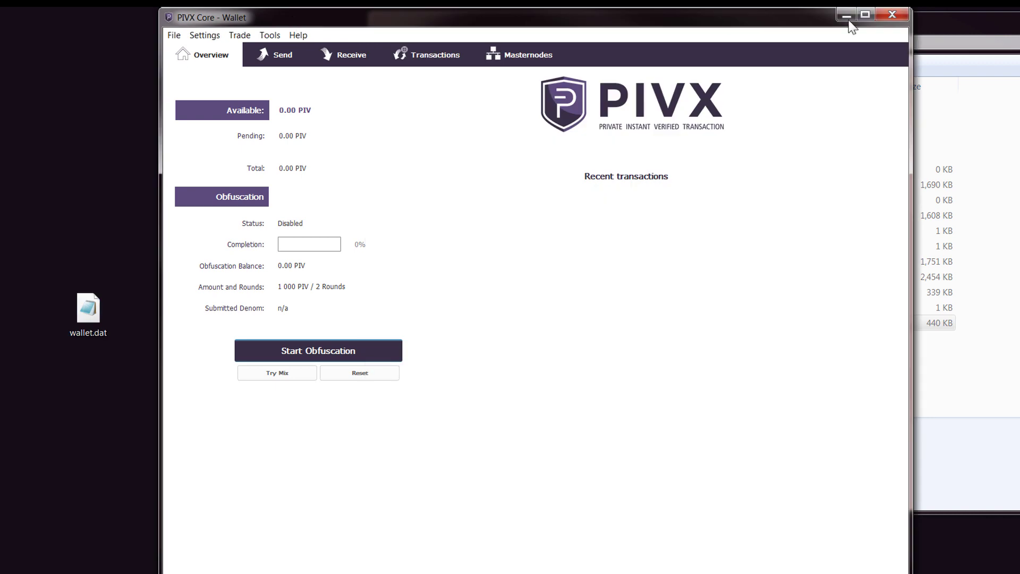
left_click(894, 16)
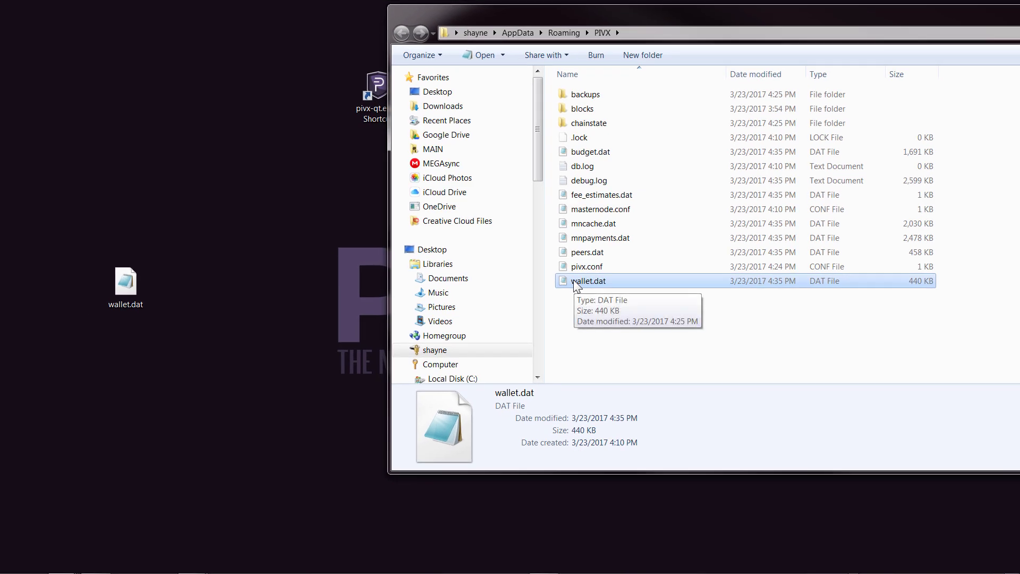
right_click(576, 284)
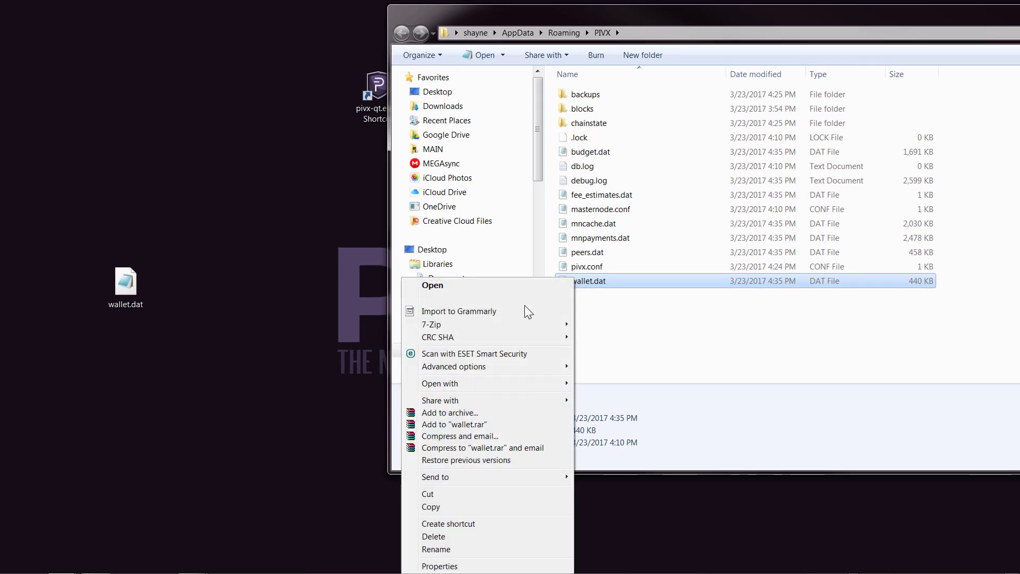
left_click(464, 536)
left_click(560, 340)
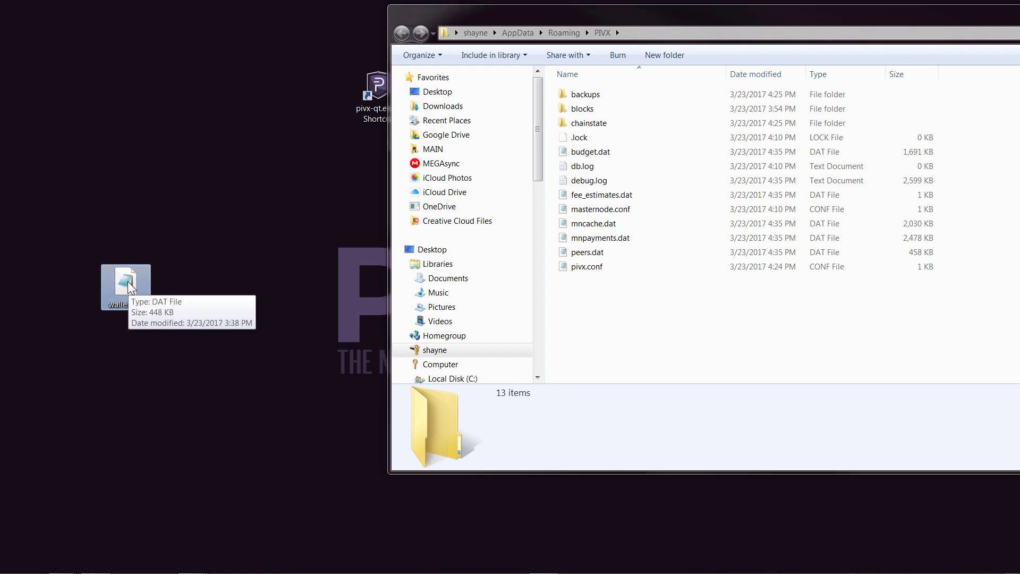
Step: Copy the backup wallet.dat from the desktop and paste it into the PIVX folder
right_click(130, 287)
left_click(32, 507)
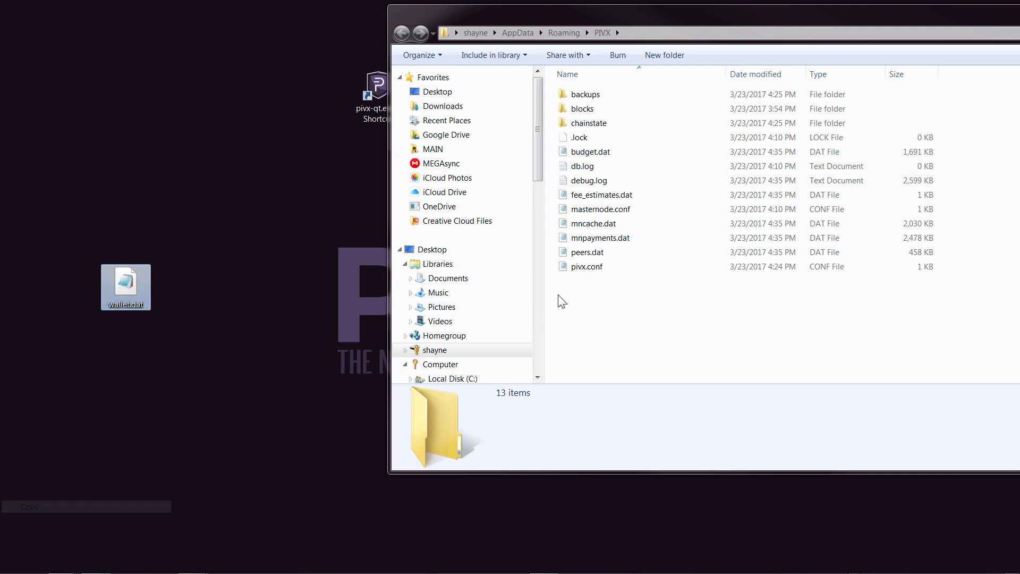
right_click(594, 293)
left_click(511, 372)
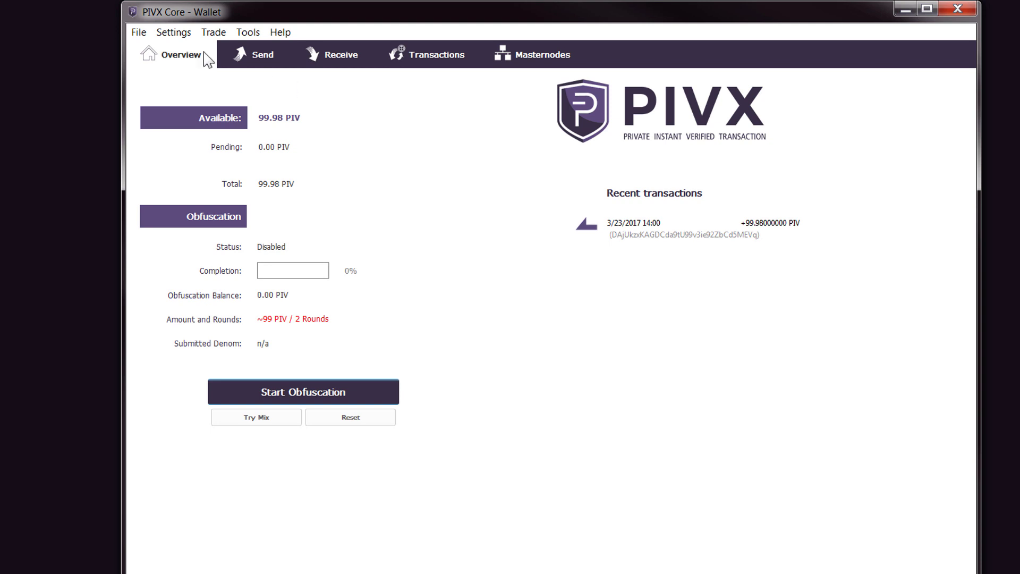
Step: Unlock the wallet with its passphrase for anonymization and staking only
left_click(179, 34)
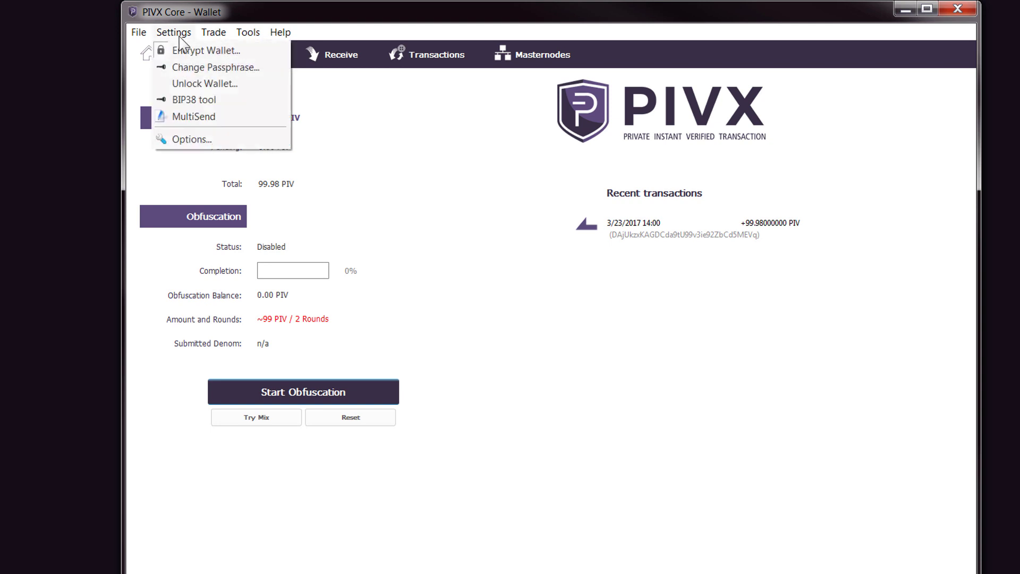
left_click(199, 84)
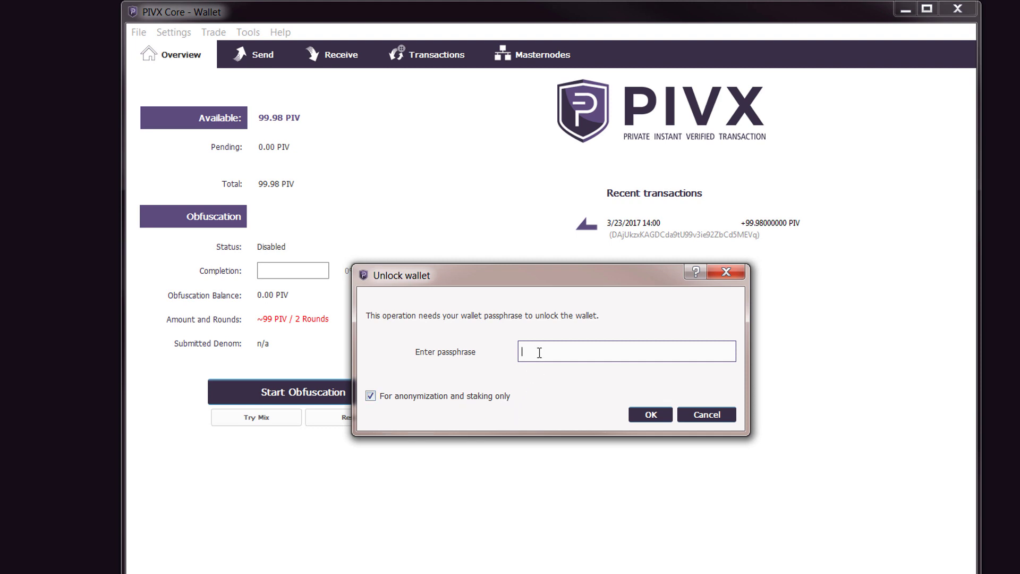
type("•••••••••••••••••••")
left_click(650, 415)
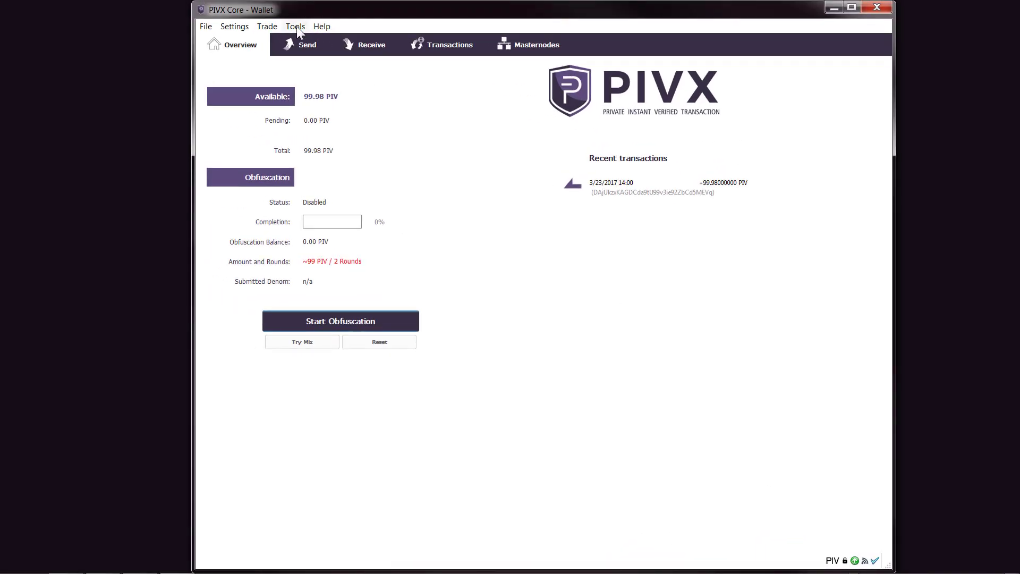
left_click(295, 26)
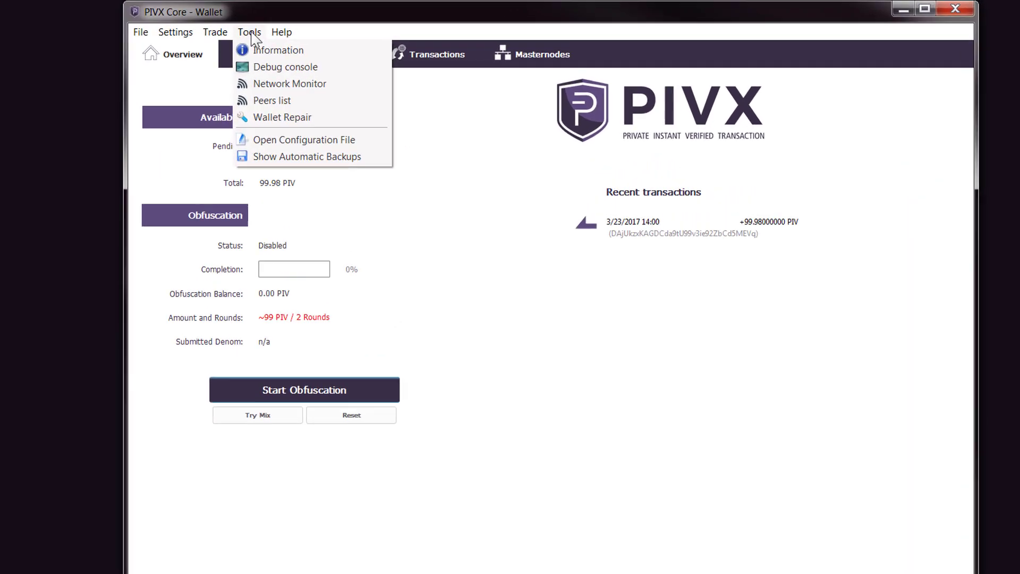
left_click(207, 192)
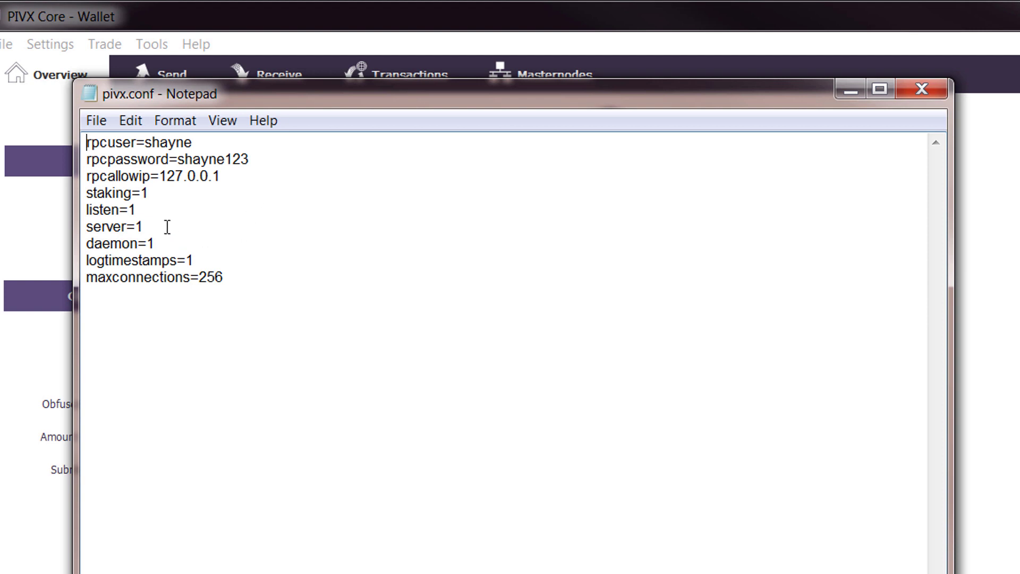
left_click_drag(153, 195, 85, 195)
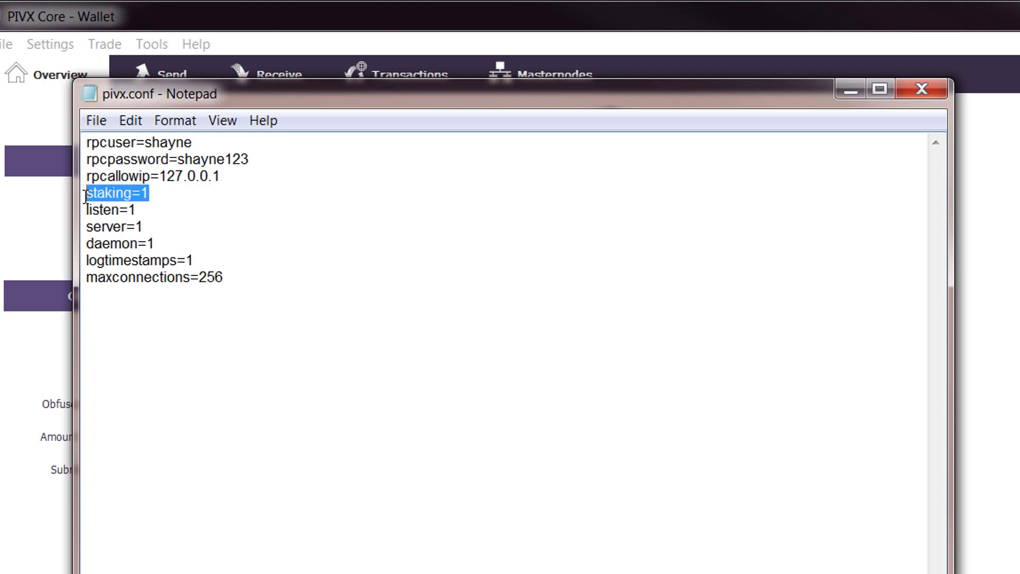
left_click(925, 88)
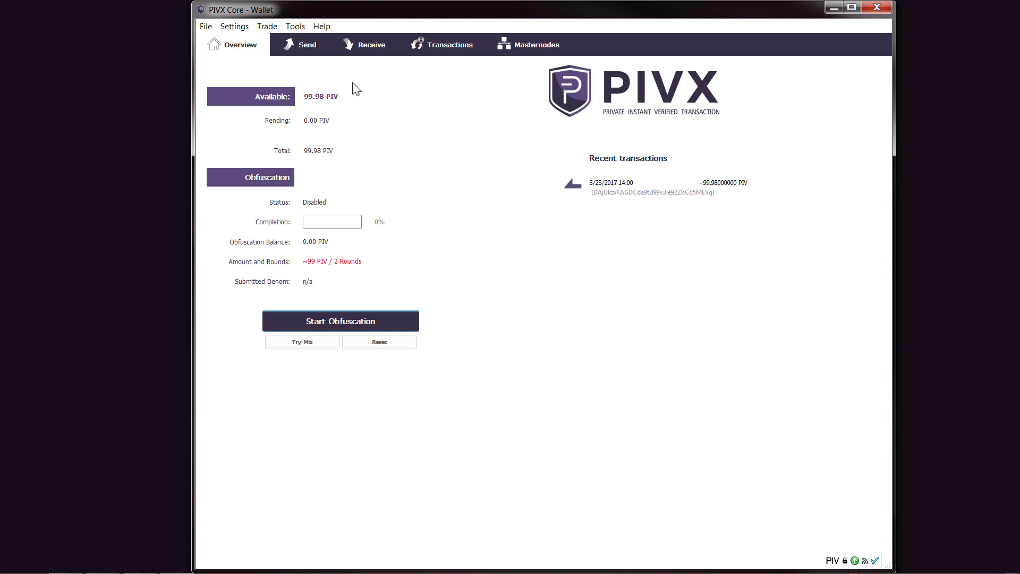
mouse_move(340, 95)
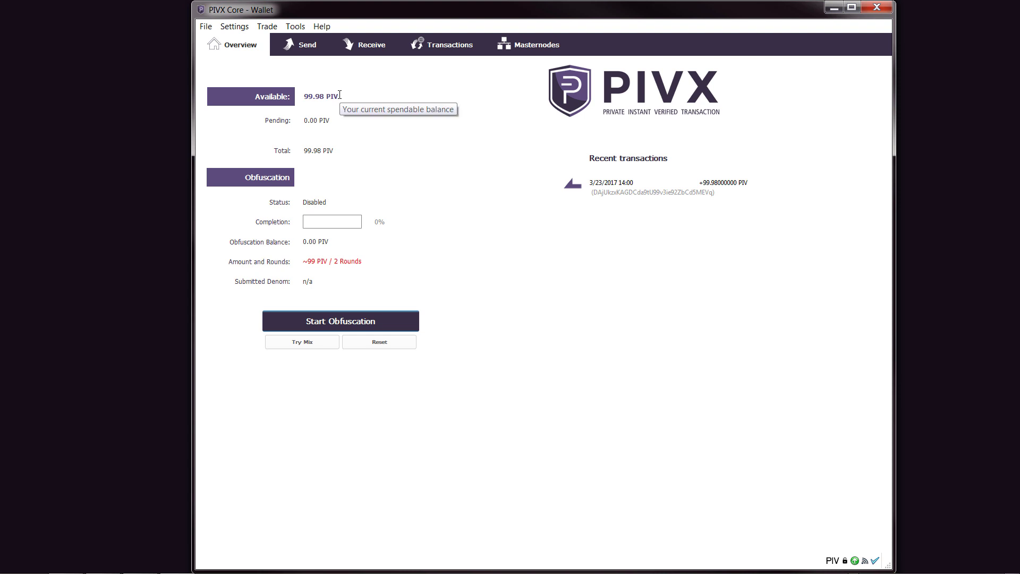
left_click(396, 97)
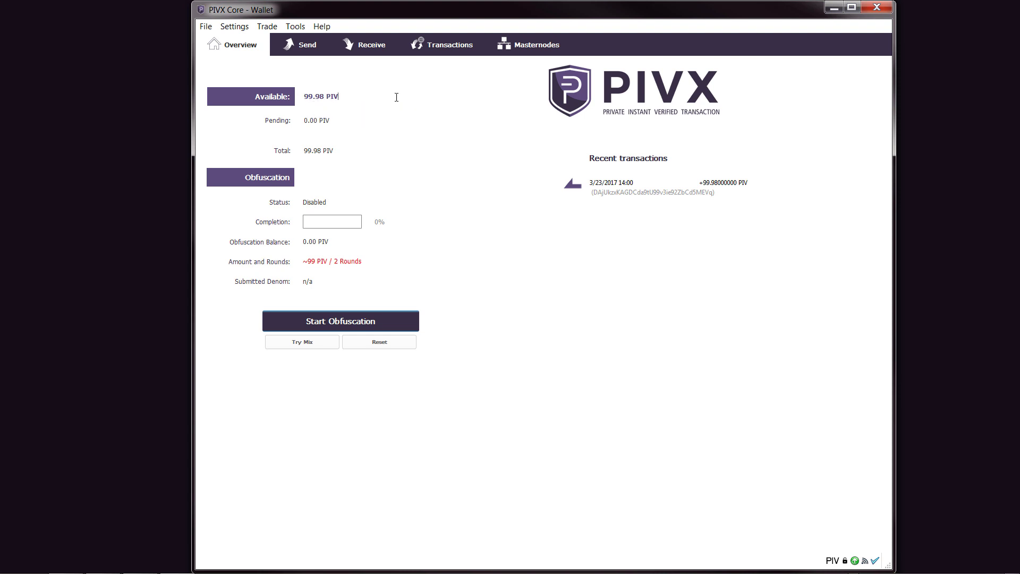